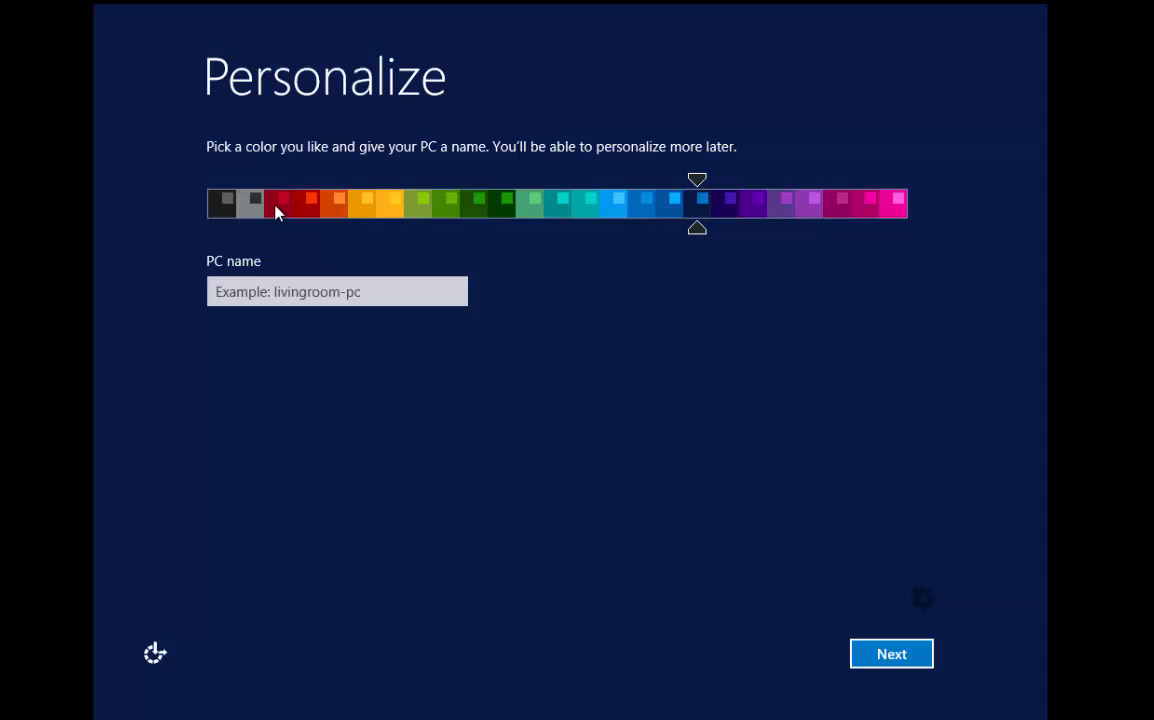
# Preview the red, purple, pink and darker green accent colours, then settle on olive green
pyautogui.moveTo(278, 212); pyautogui.dragTo(677, 212)
pyautogui.moveTo(754, 203); pyautogui.dragTo(899, 211)
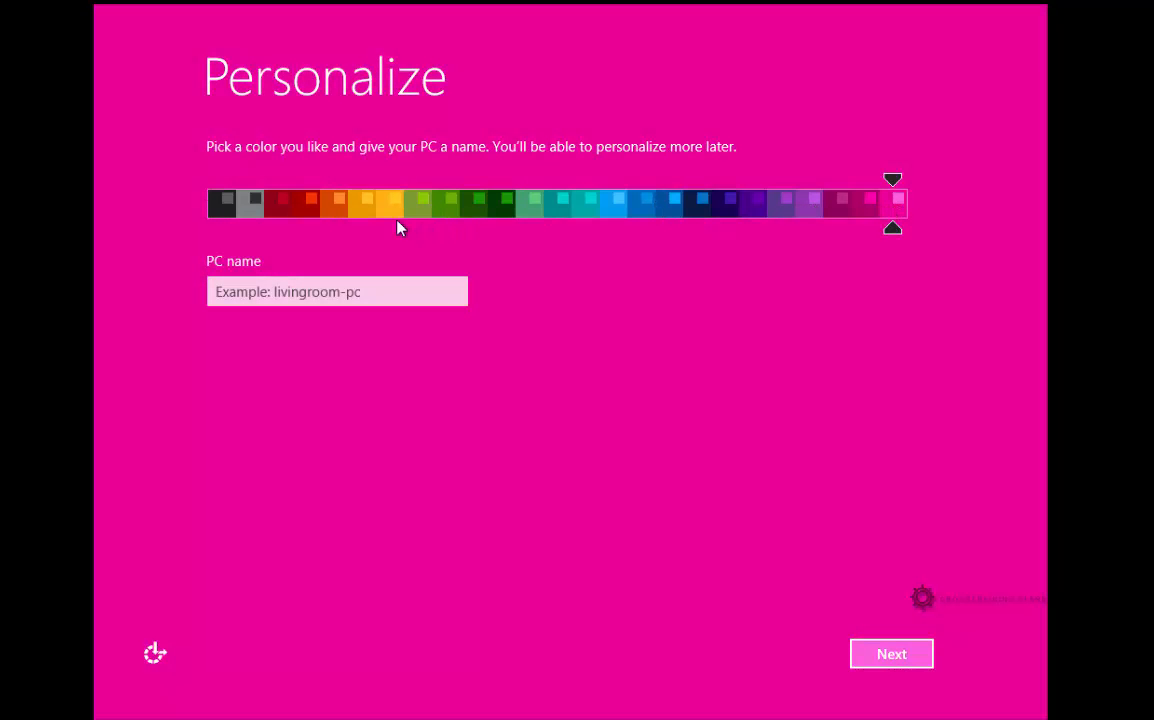
pyautogui.click(416, 212)
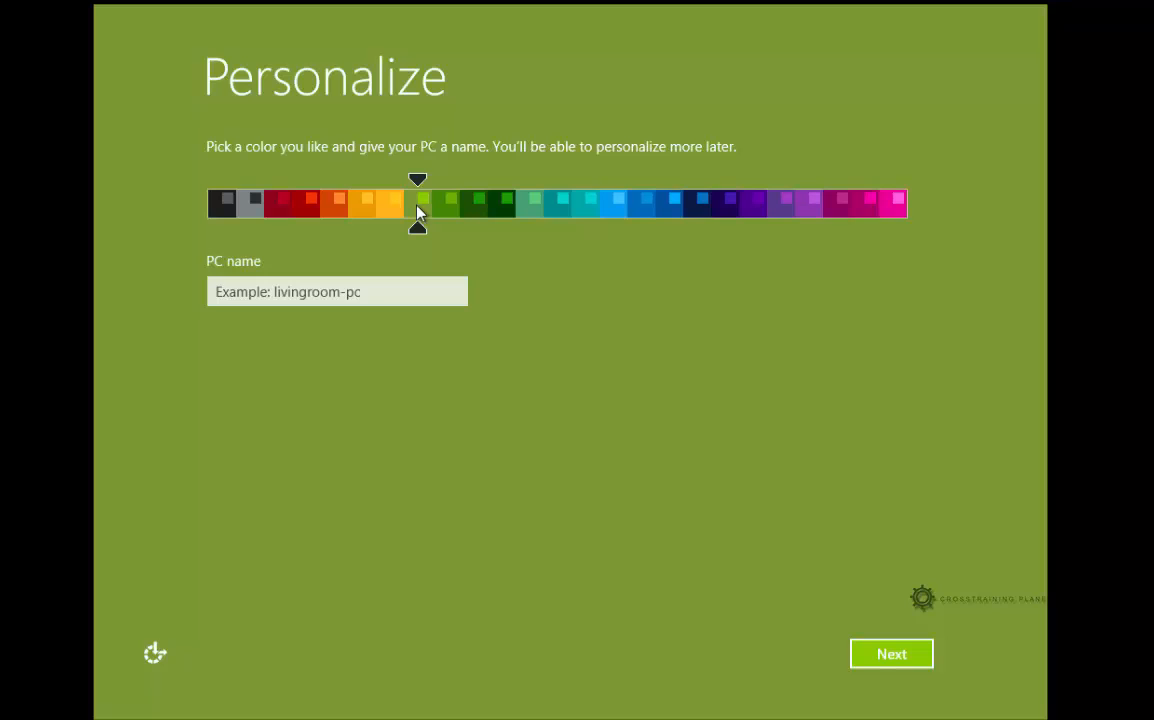
pyautogui.moveTo(420, 213); pyautogui.dragTo(478, 212)
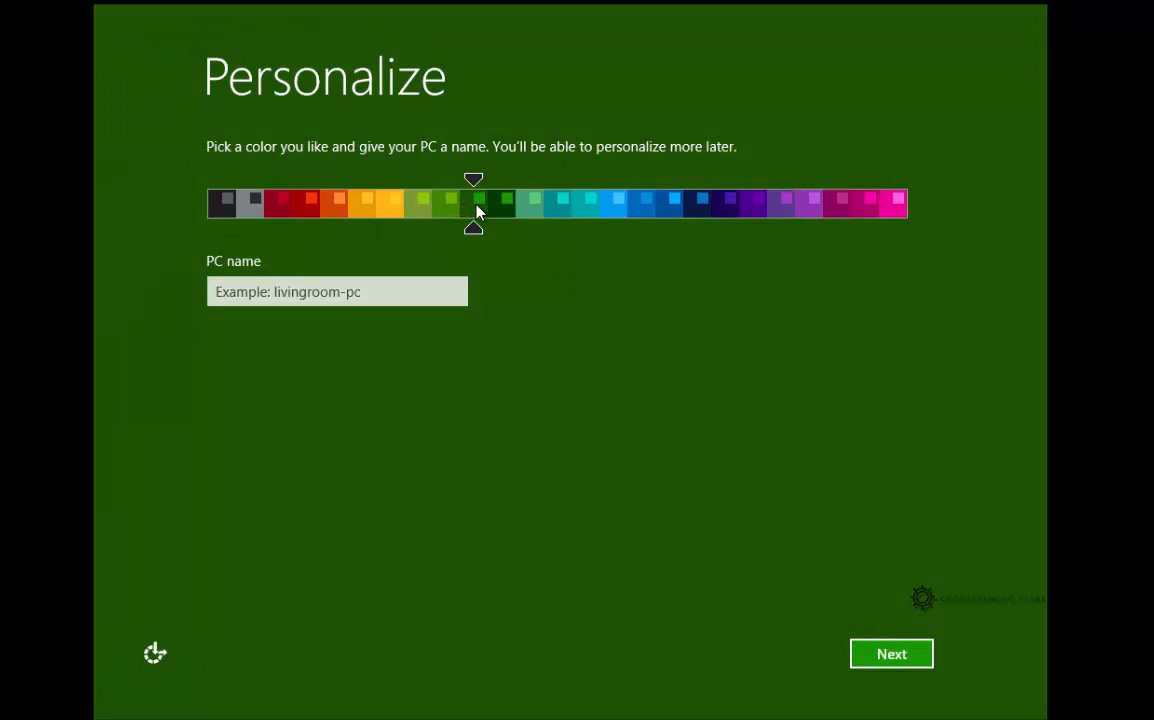
pyautogui.click(494, 210)
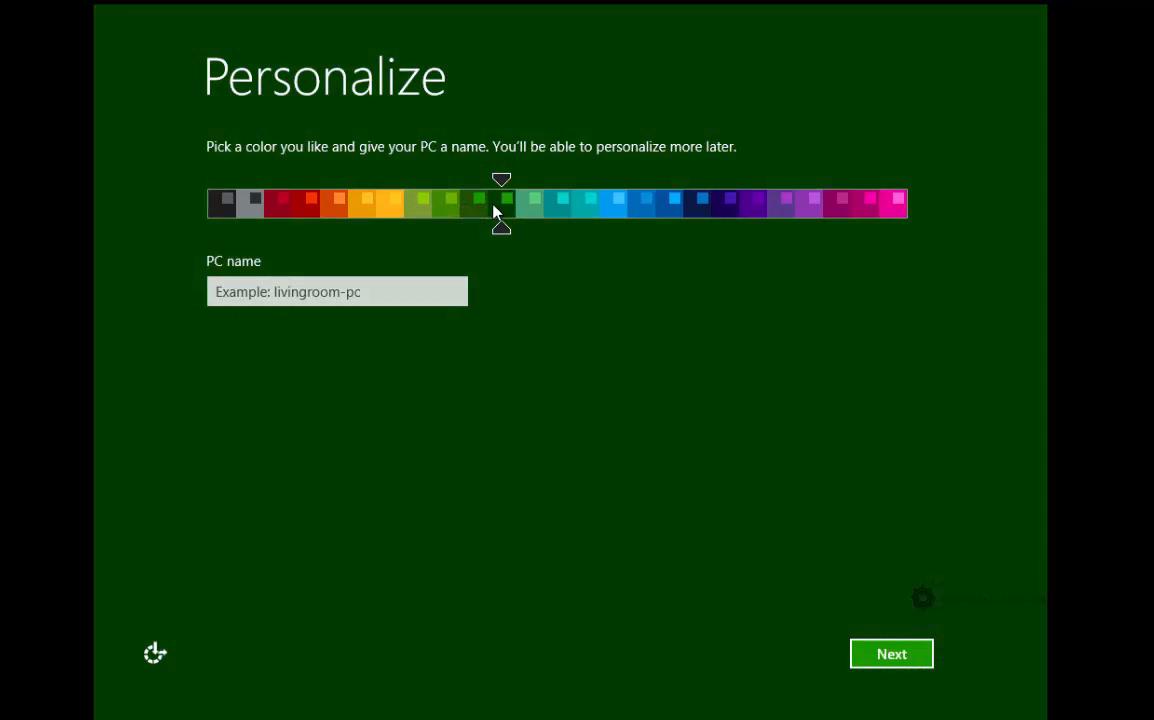
pyautogui.click(418, 216)
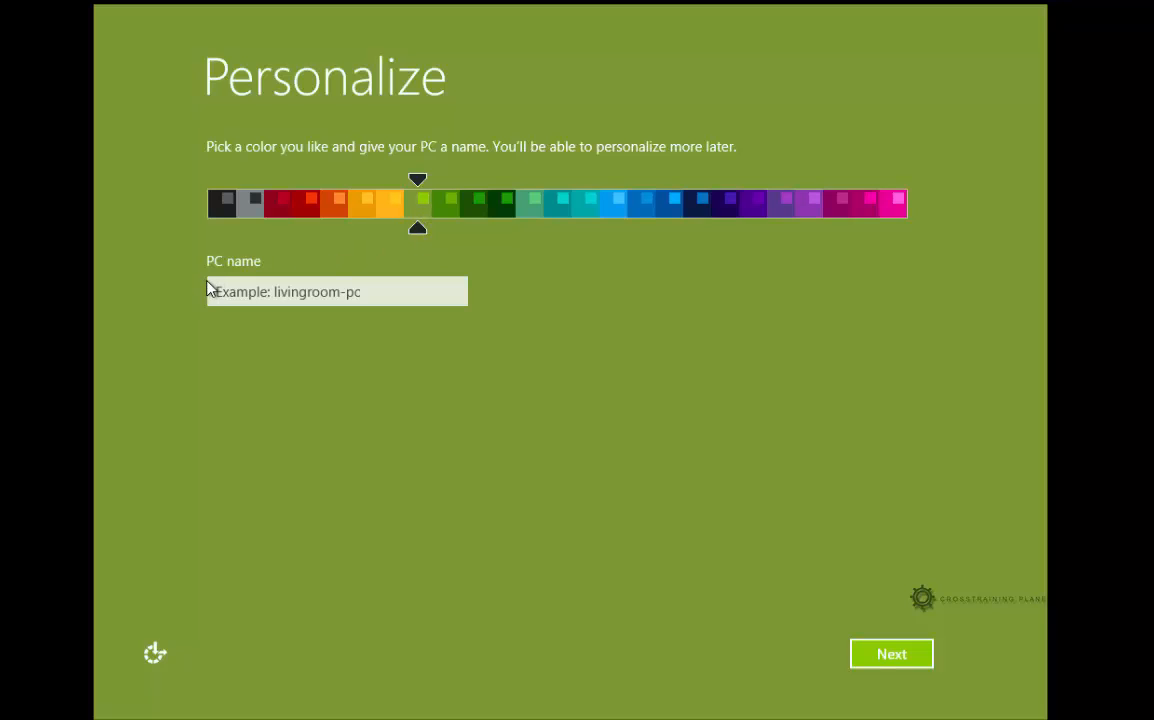
# Put the cursor in the PC name box, ready to name the PC
pyautogui.click(408, 294)
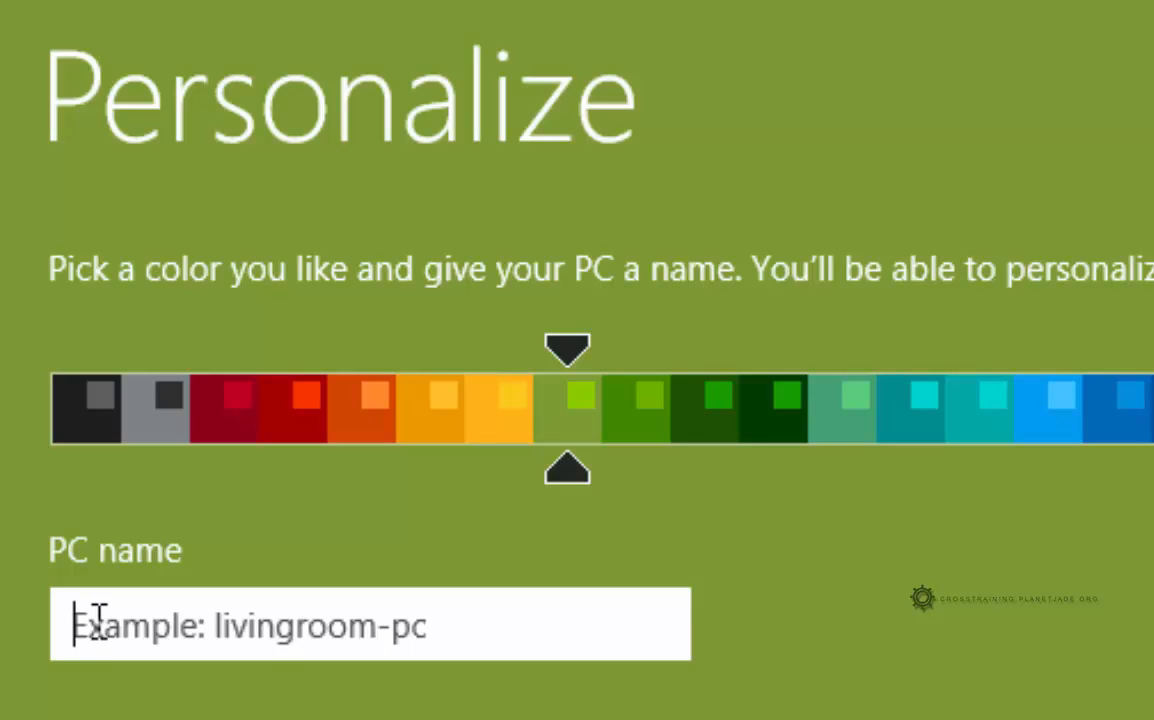
# Try and erase the names LAR, ARCH, IAPD and RCP, then type PHD- as the PC name
pyautogui.write('LAR')
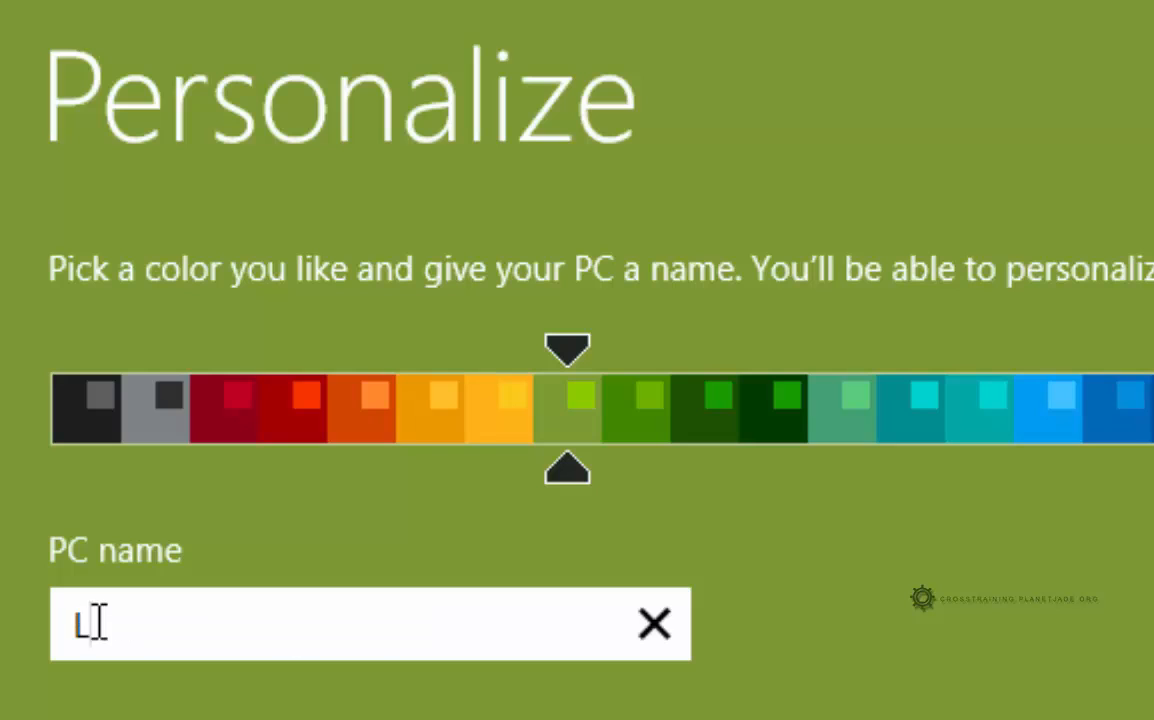
pyautogui.press('BackSpace')
pyautogui.press('BackSpace')
pyautogui.press('BackSpace')
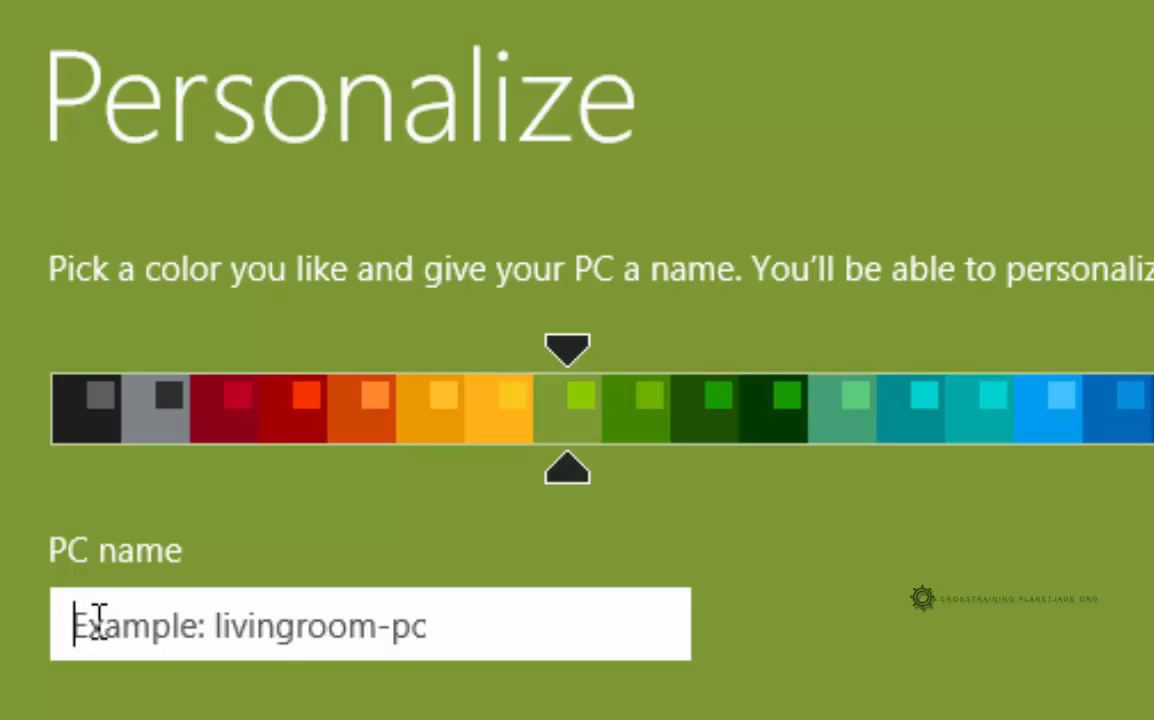
pyautogui.write('AR')
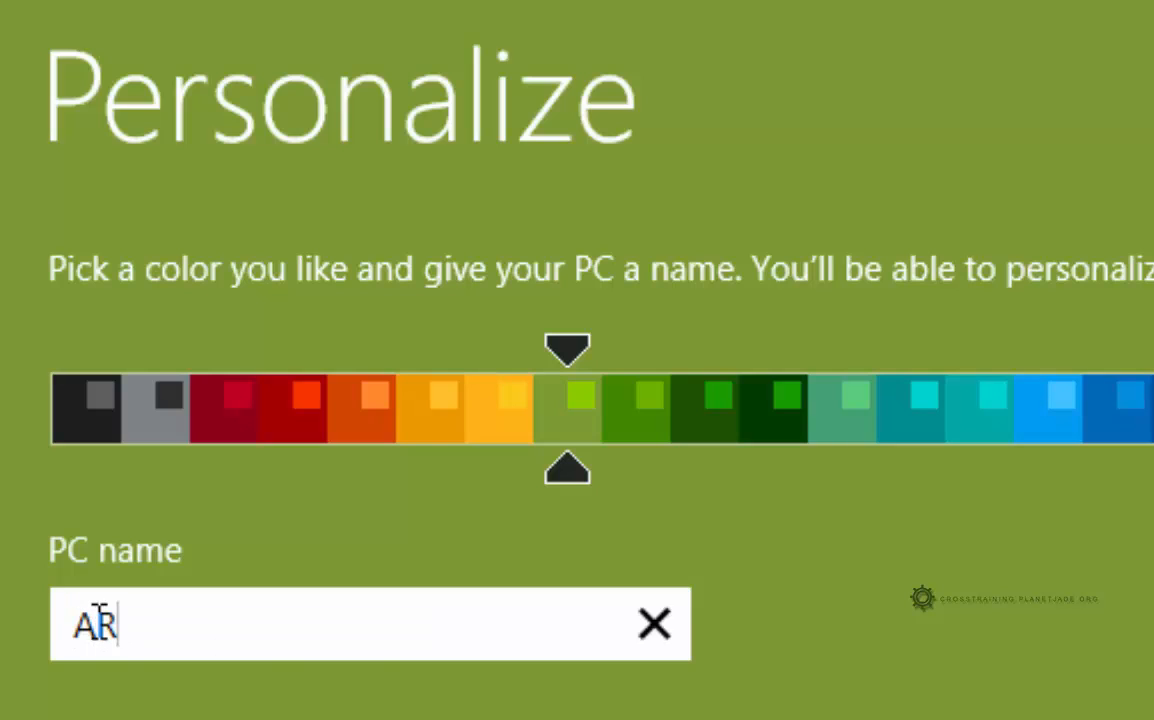
pyautogui.write('CH')
pyautogui.press('BackSpace')
pyautogui.press('BackSpace')
pyautogui.press('BackSpace')
pyautogui.press('BackSpace')
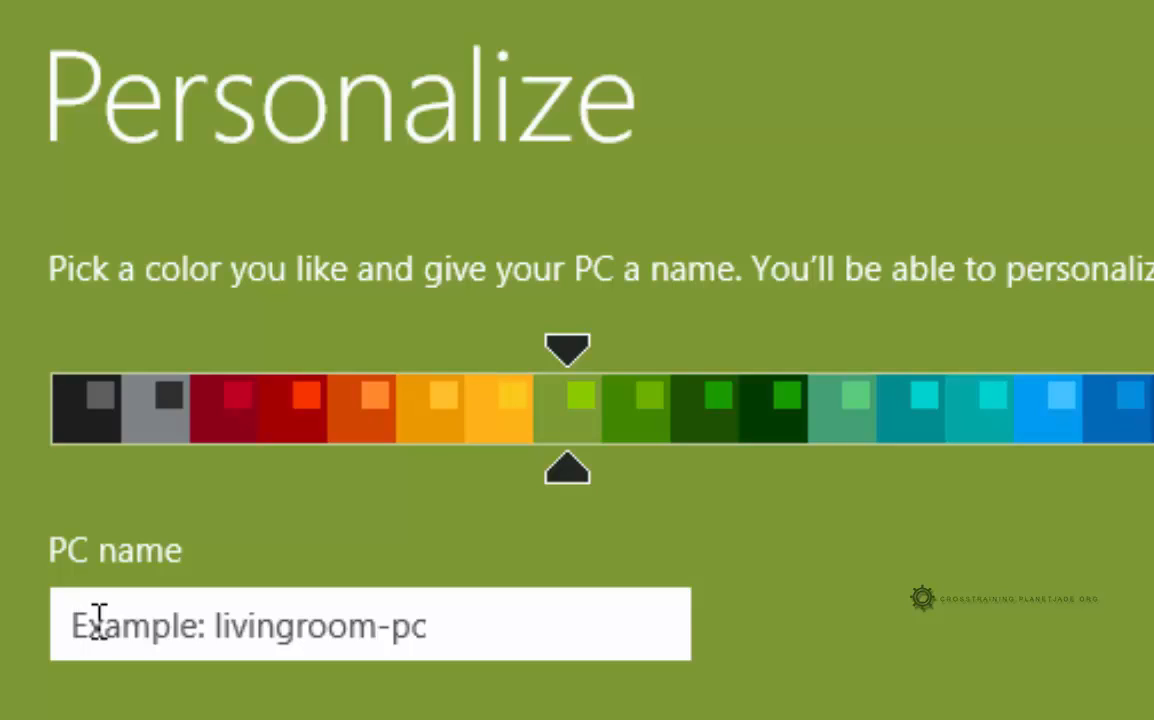
pyautogui.write('I')
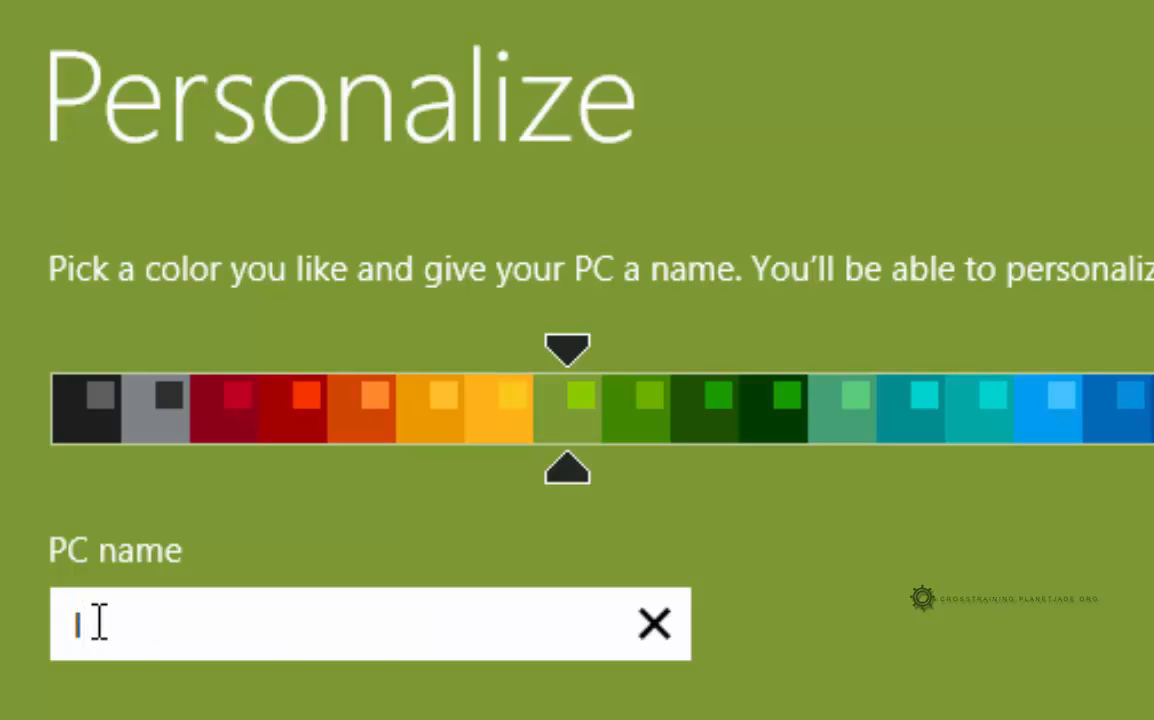
pyautogui.write('APD')
pyautogui.press('BackSpace')
pyautogui.press('BackSpace')
pyautogui.press('BackSpace')
pyautogui.press('BackSpace')
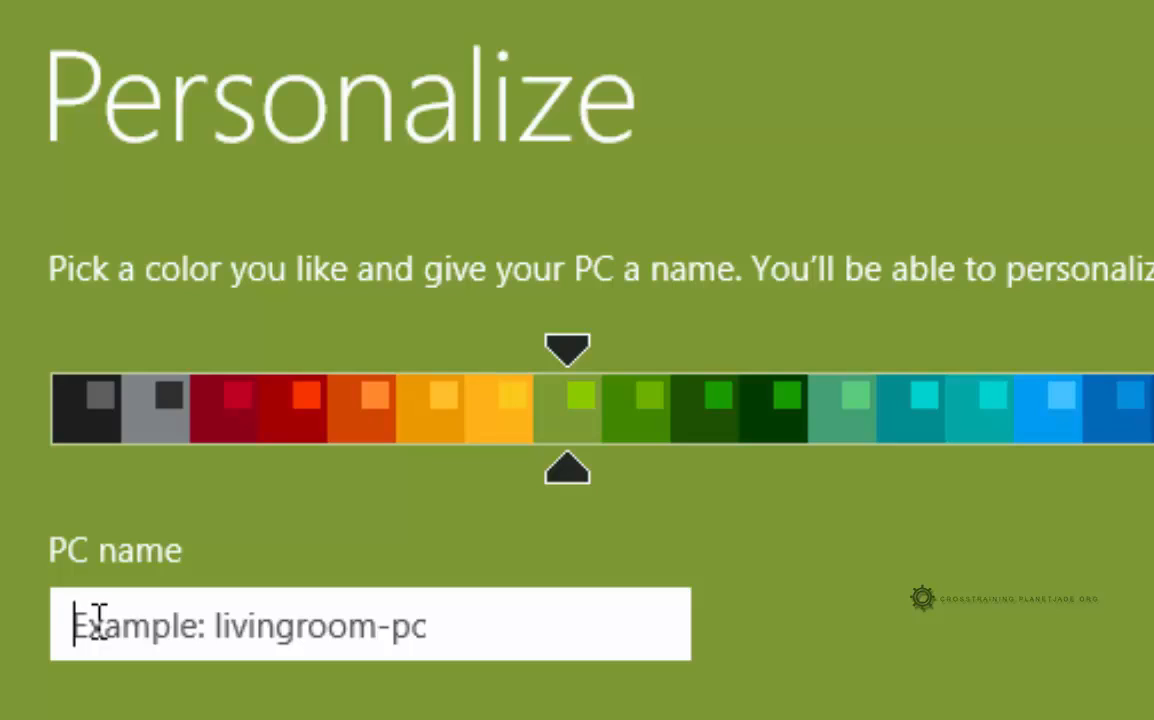
pyautogui.write('RCP')
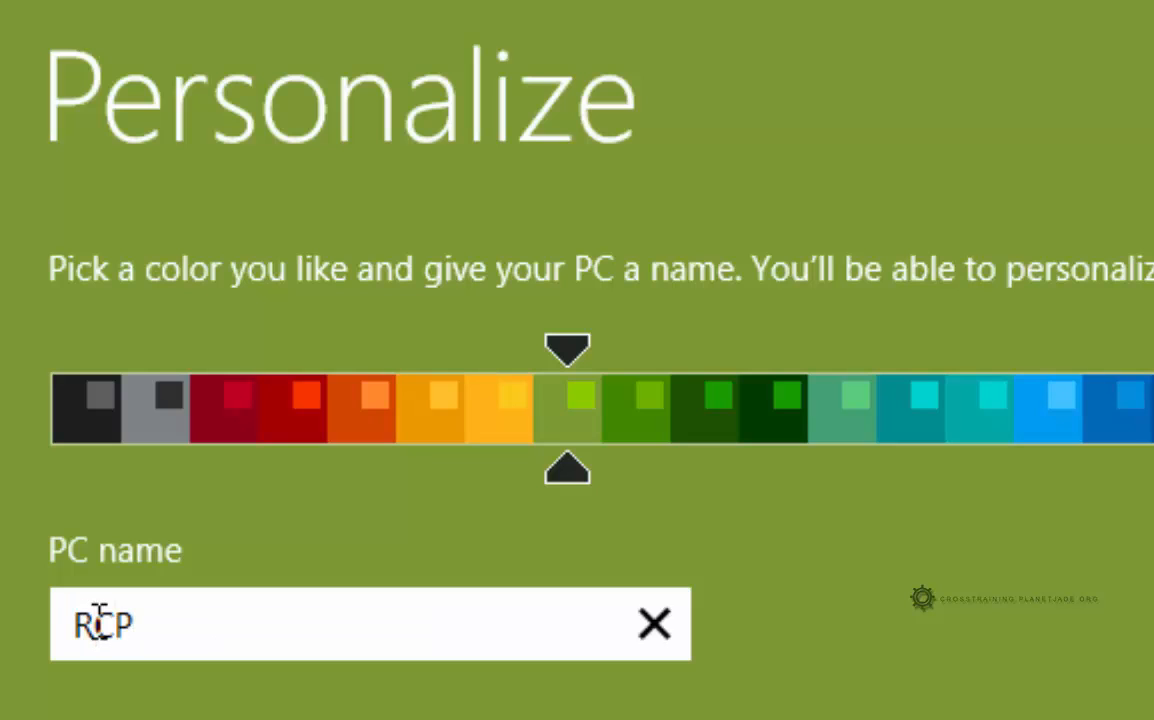
pyautogui.press('BackSpace')
pyautogui.press('BackSpace')
pyautogui.press('BackSpace')
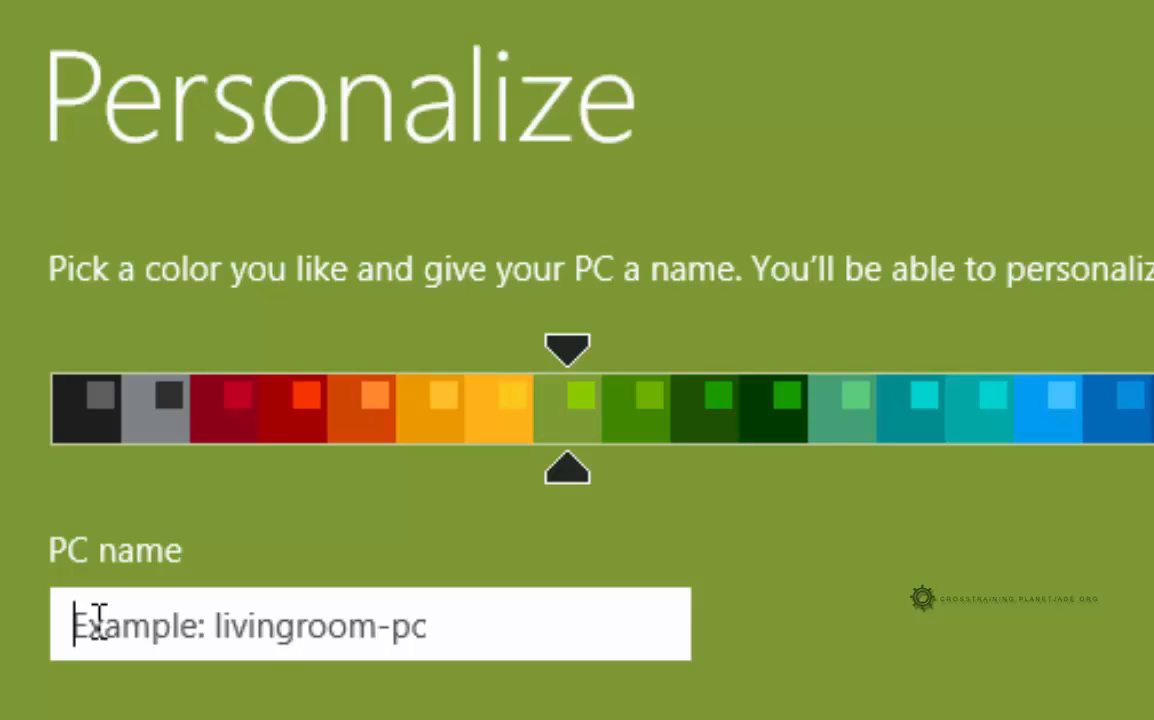
pyautogui.write('PHD')
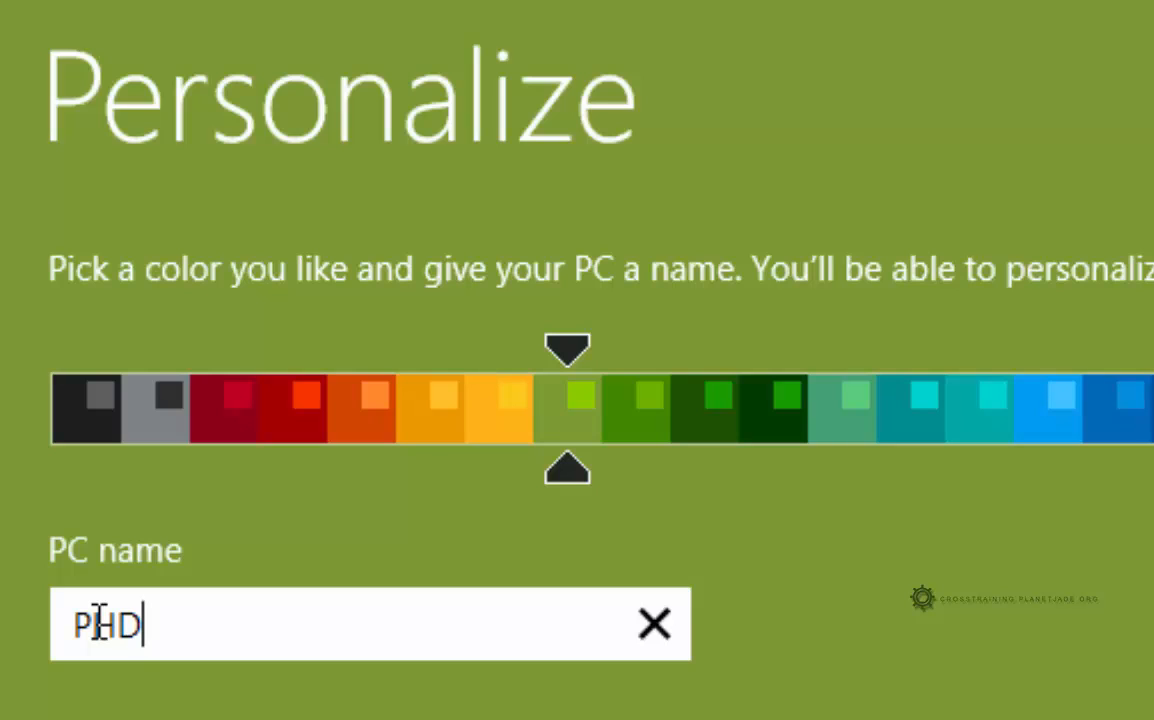
pyautogui.write('-')
# Extend the PC name with dac4303, try the -1, -2 and PC endings, and finish with MAC
pyautogui.write('dac')
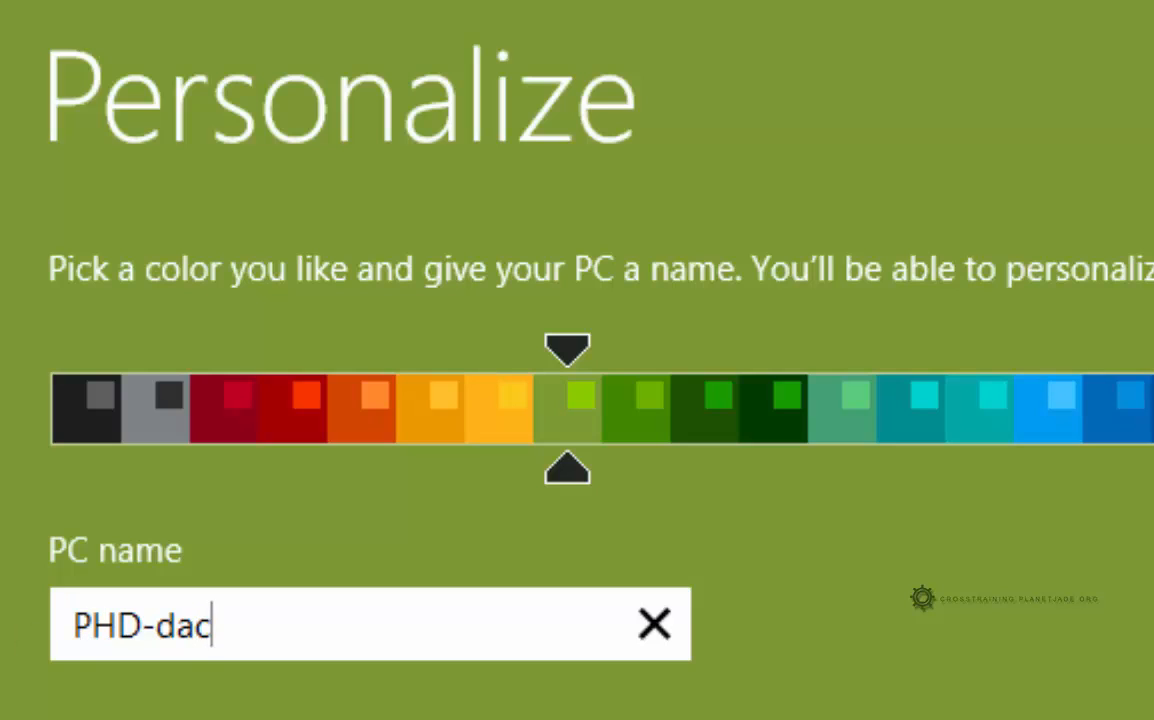
pyautogui.write('4303')
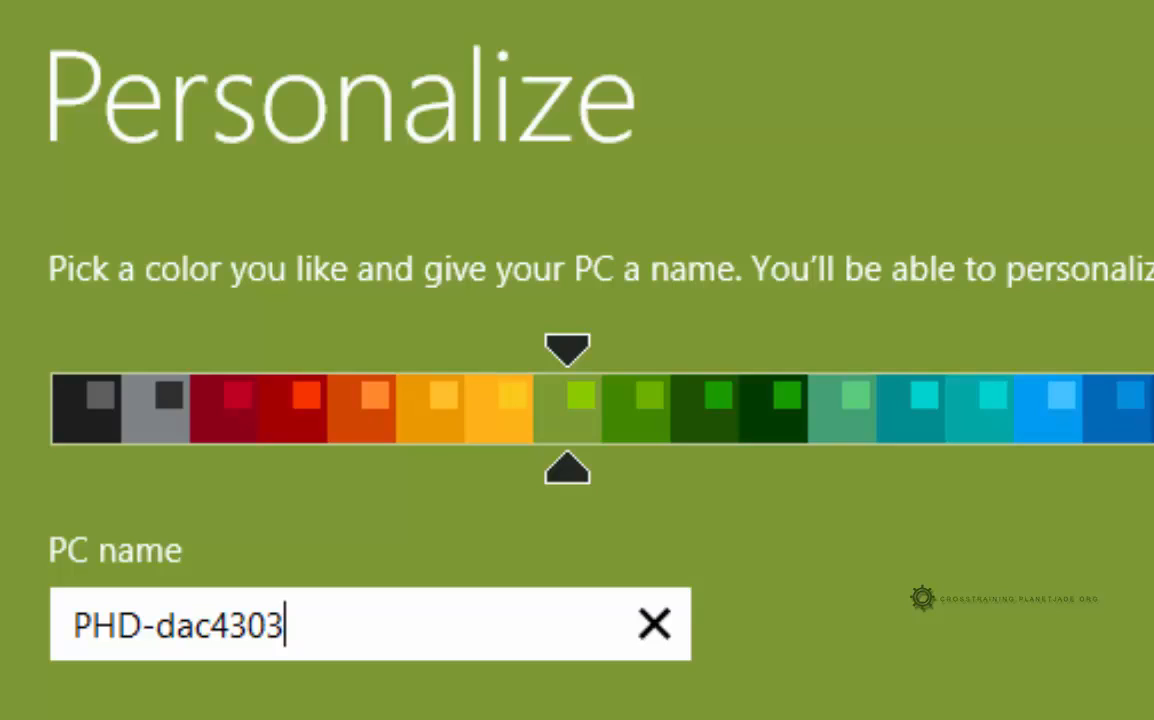
pyautogui.write('-1')
pyautogui.press('BackSpace')
pyautogui.write('2')
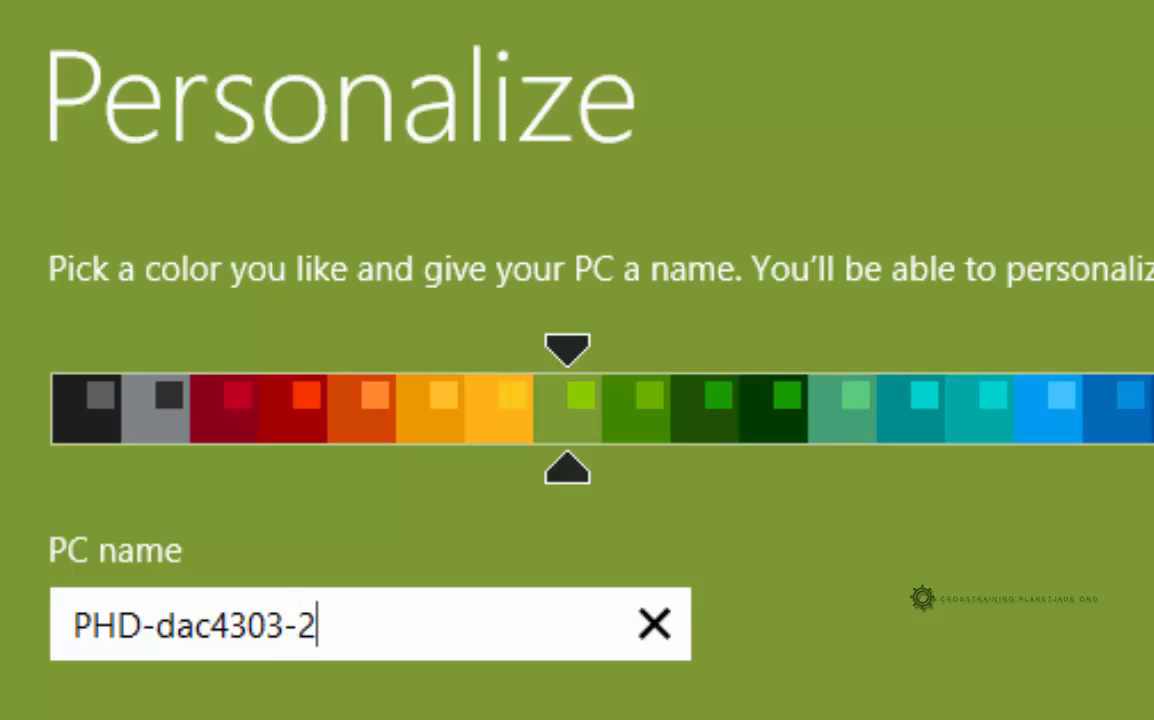
pyautogui.press('BackSpace')
pyautogui.write('PC')
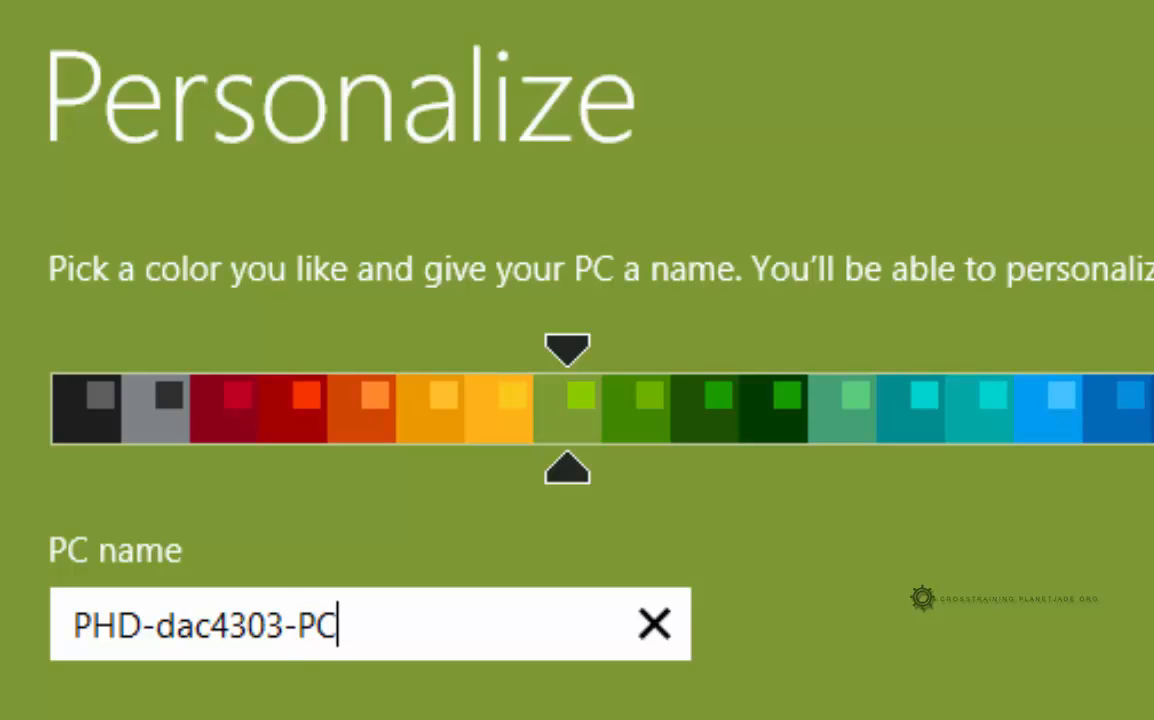
pyautogui.press('BackSpace')
pyautogui.press('BackSpace')
pyautogui.write('MAC')
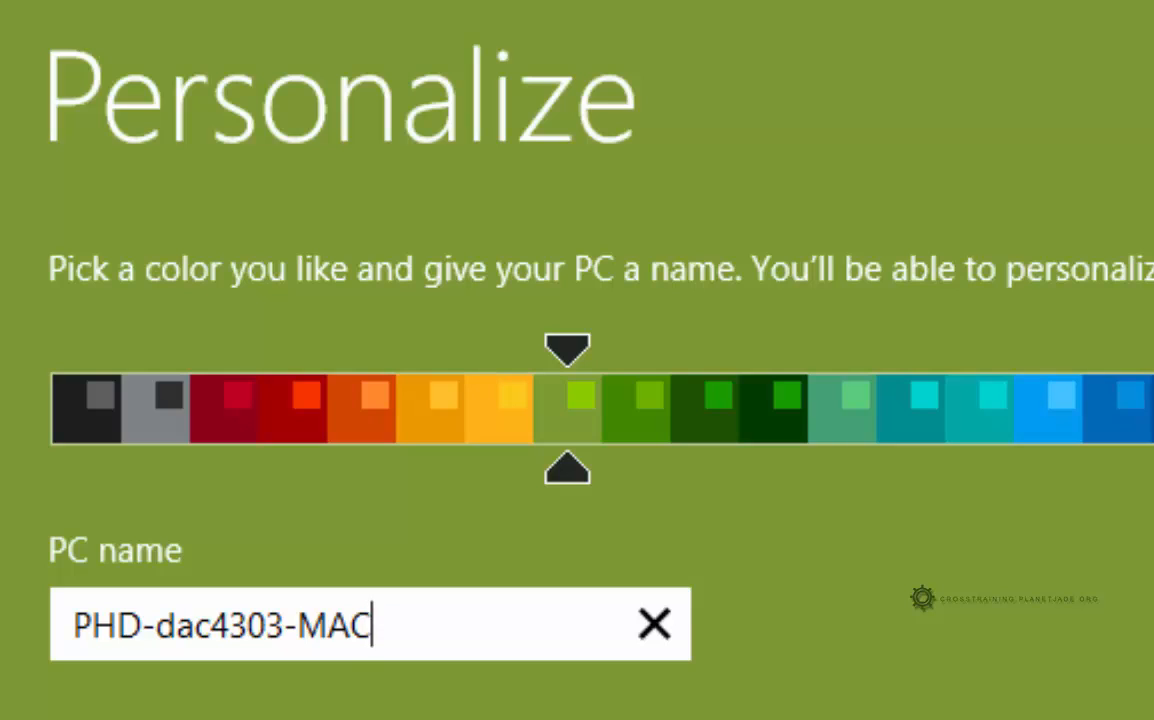
# Replace the -MAC ending so the PC name ends in -1
pyautogui.press('BackSpace')
pyautogui.press('BackSpace')
pyautogui.press('BackSpace')
pyautogui.press('BackSpace')
pyautogui.press('BackSpace')
pyautogui.write('3-')
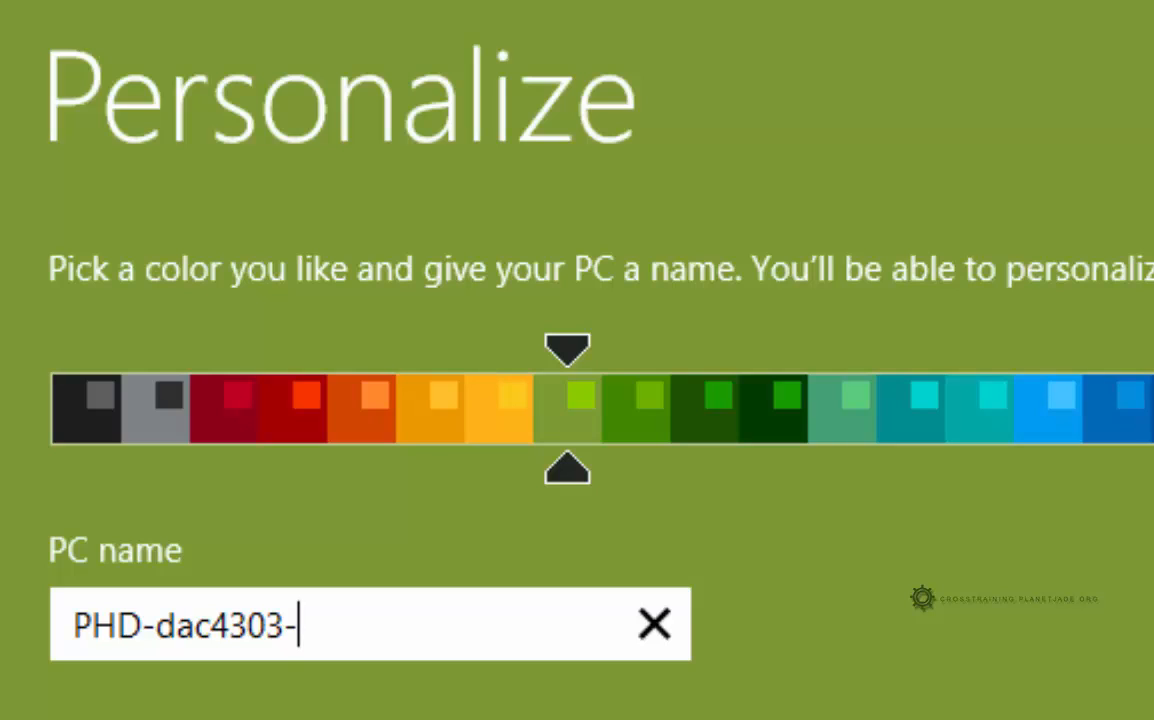
pyautogui.press('BackSpace')
pyautogui.write('-1')
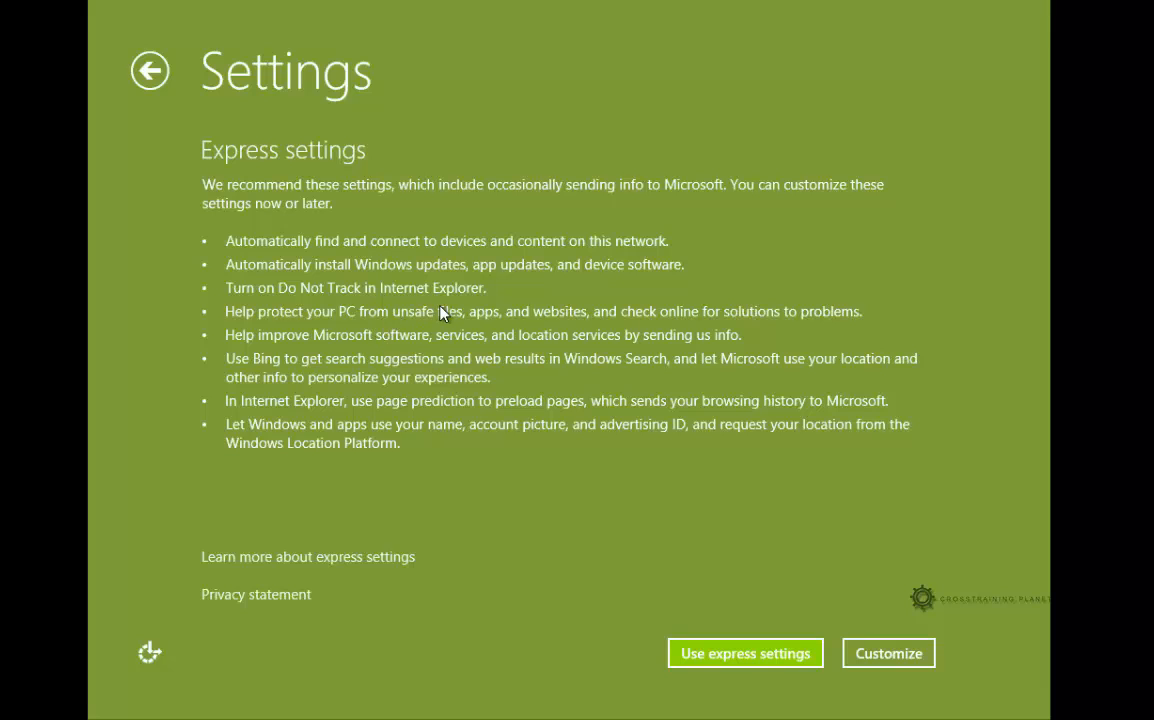
# Accept the recommended express settings with Use express settings
pyautogui.click(708, 655)
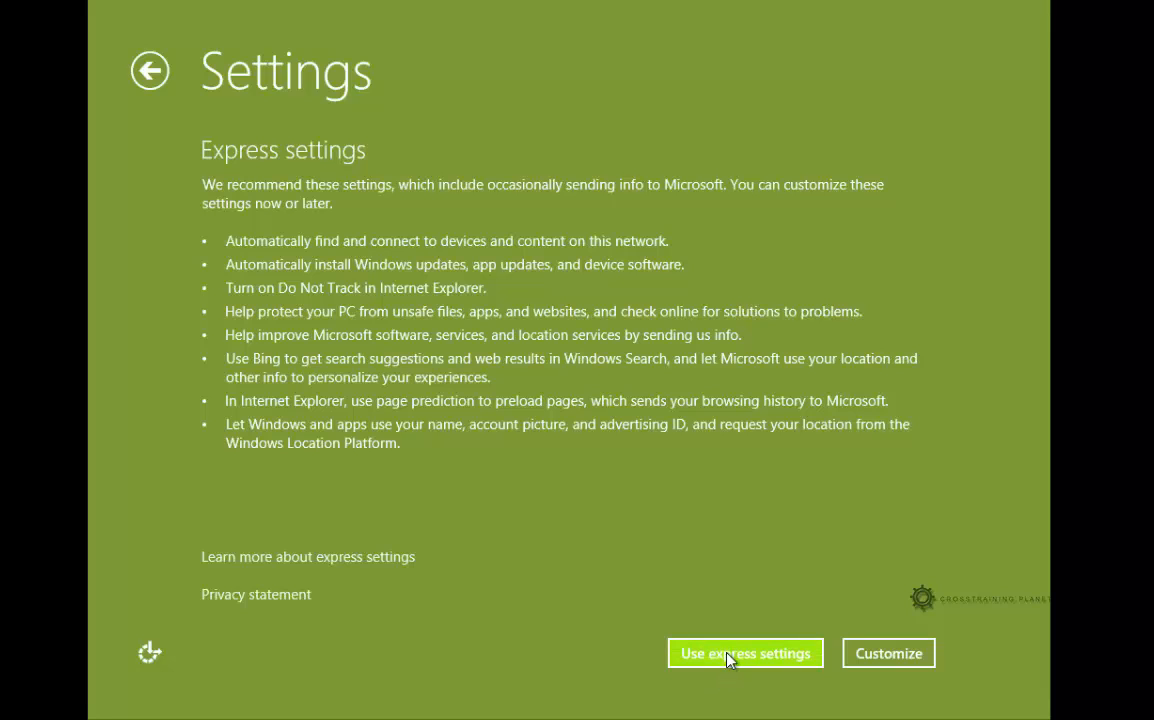
pyautogui.click(733, 662)
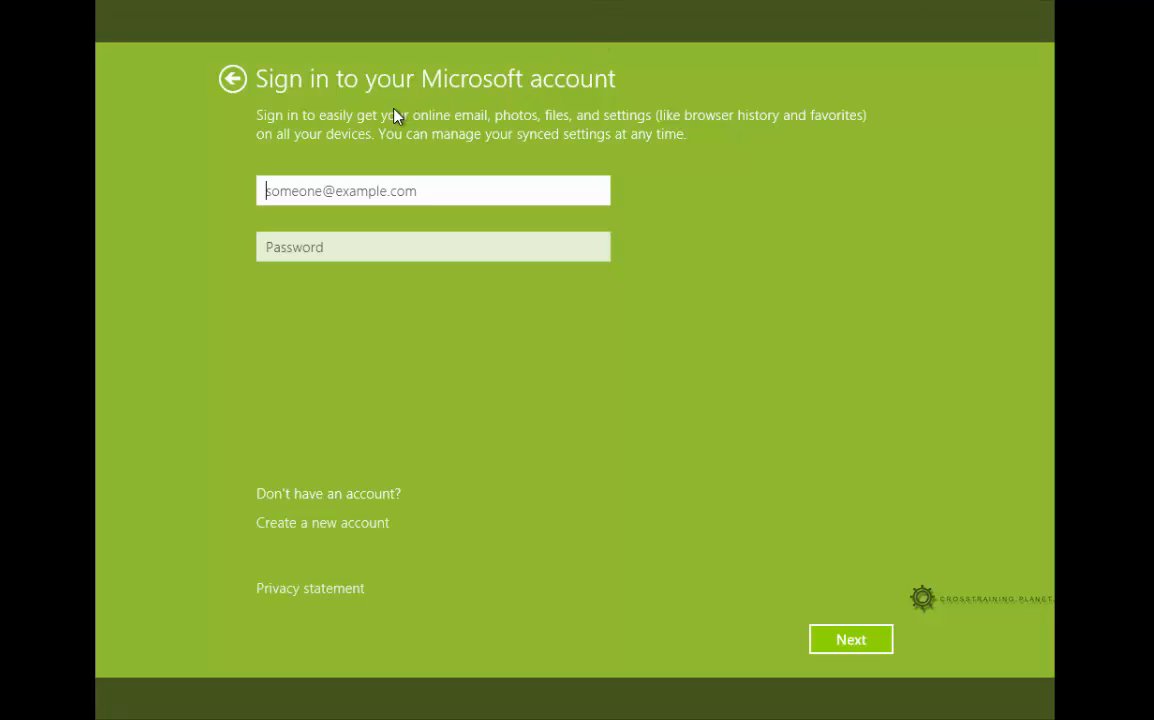
# Start a new Microsoft account, dismiss the taken-address suggestions, and choose to use an existing email
pyautogui.click(312, 524)
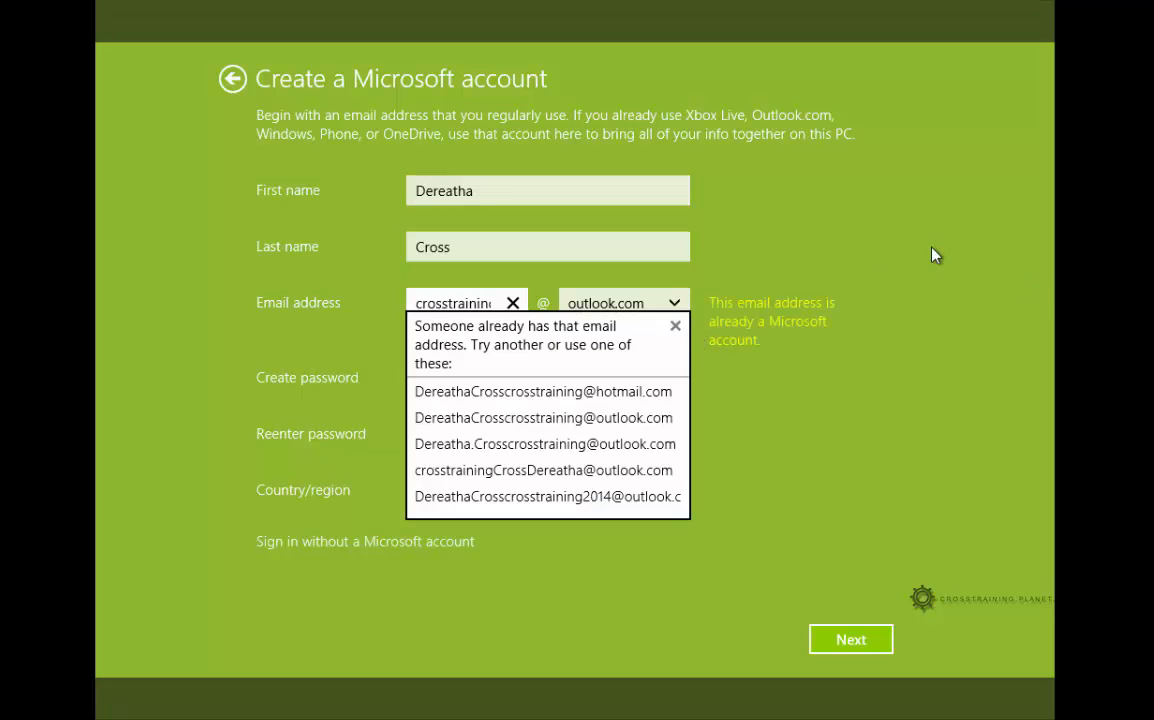
pyautogui.click(675, 325)
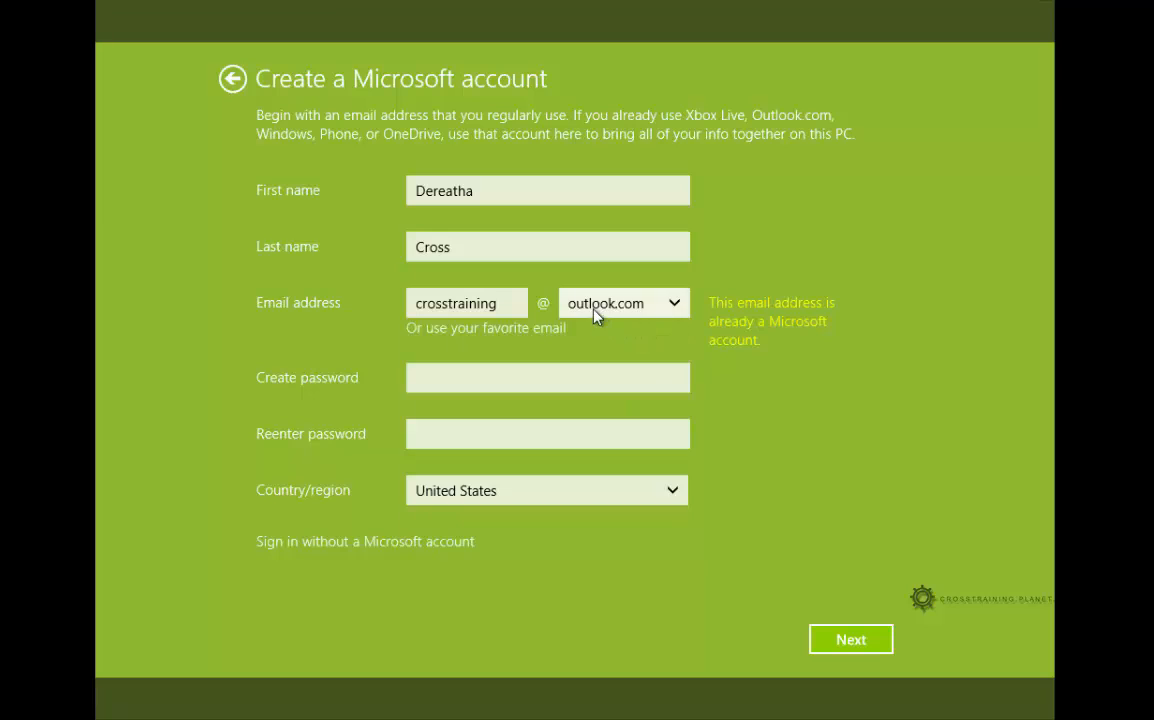
pyautogui.click(575, 313)
pyautogui.click(490, 304)
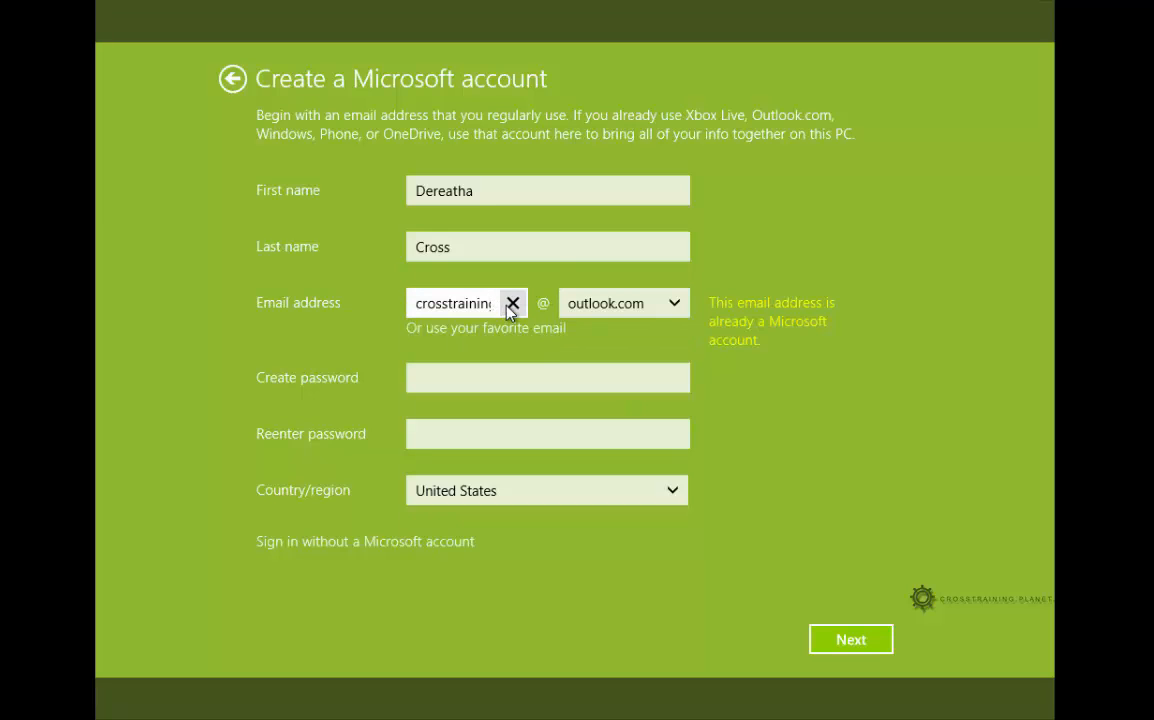
pyautogui.click(476, 336)
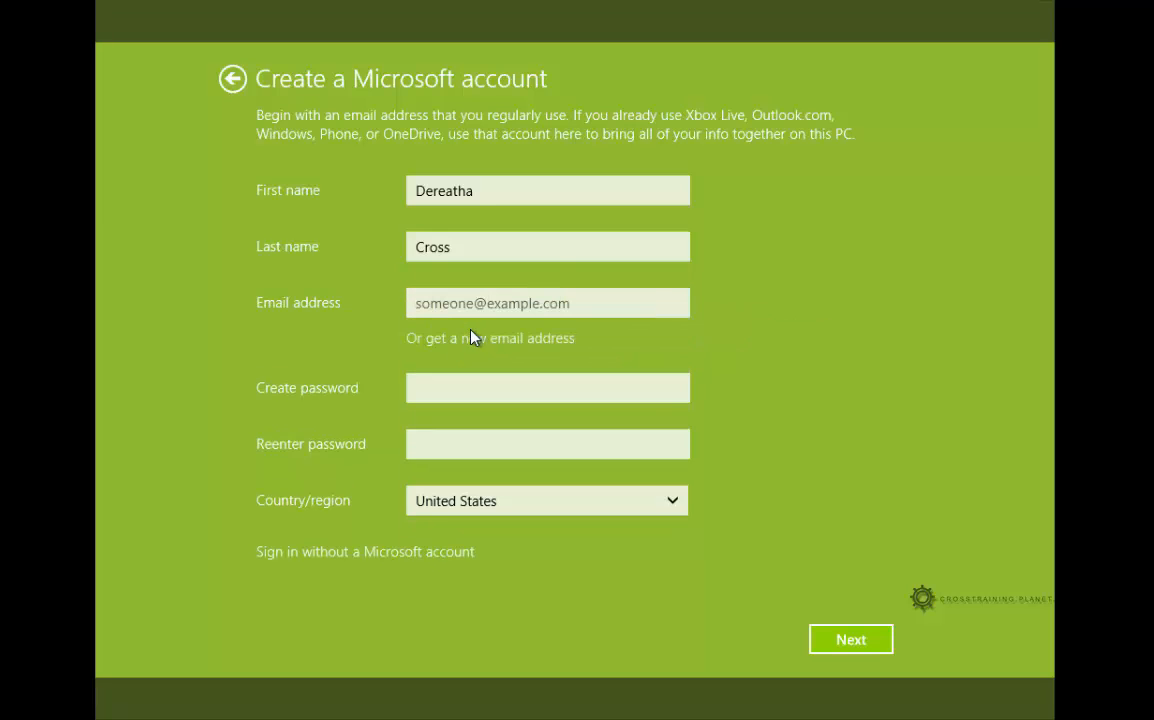
# Paste the existing email address into the Email address field and check its spelling
pyautogui.click(622, 302)
pyautogui.hotkey('ctrl', 'v')
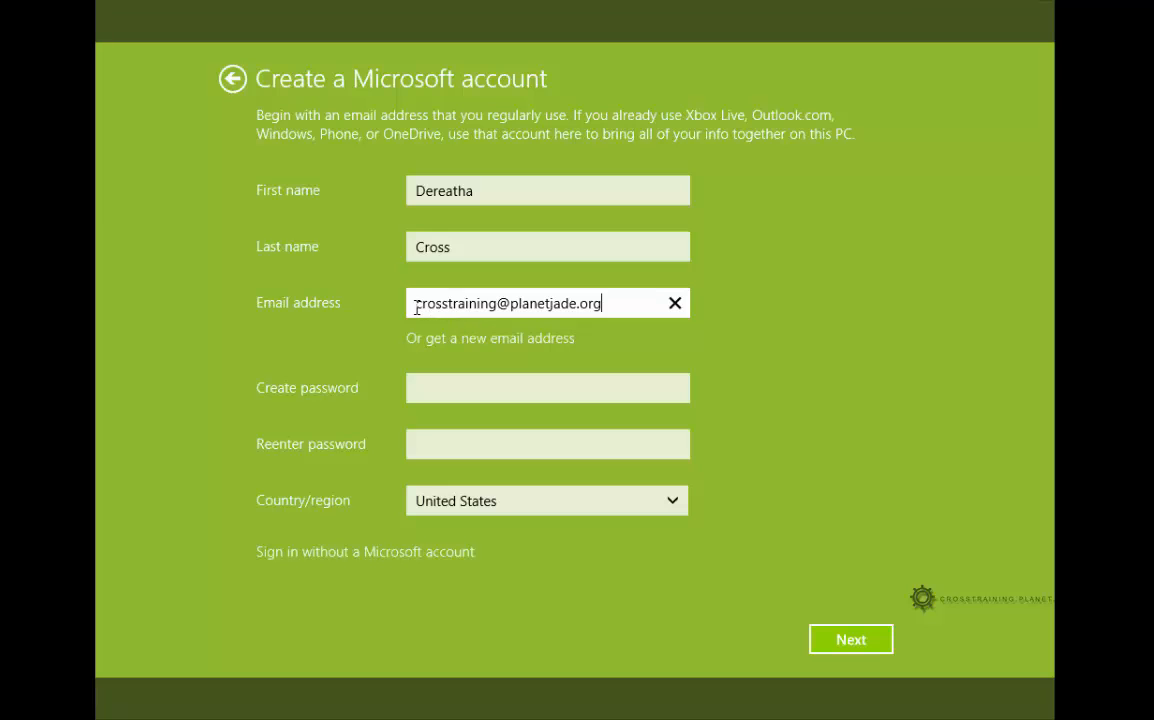
pyautogui.moveTo(415, 304); pyautogui.dragTo(603, 290)
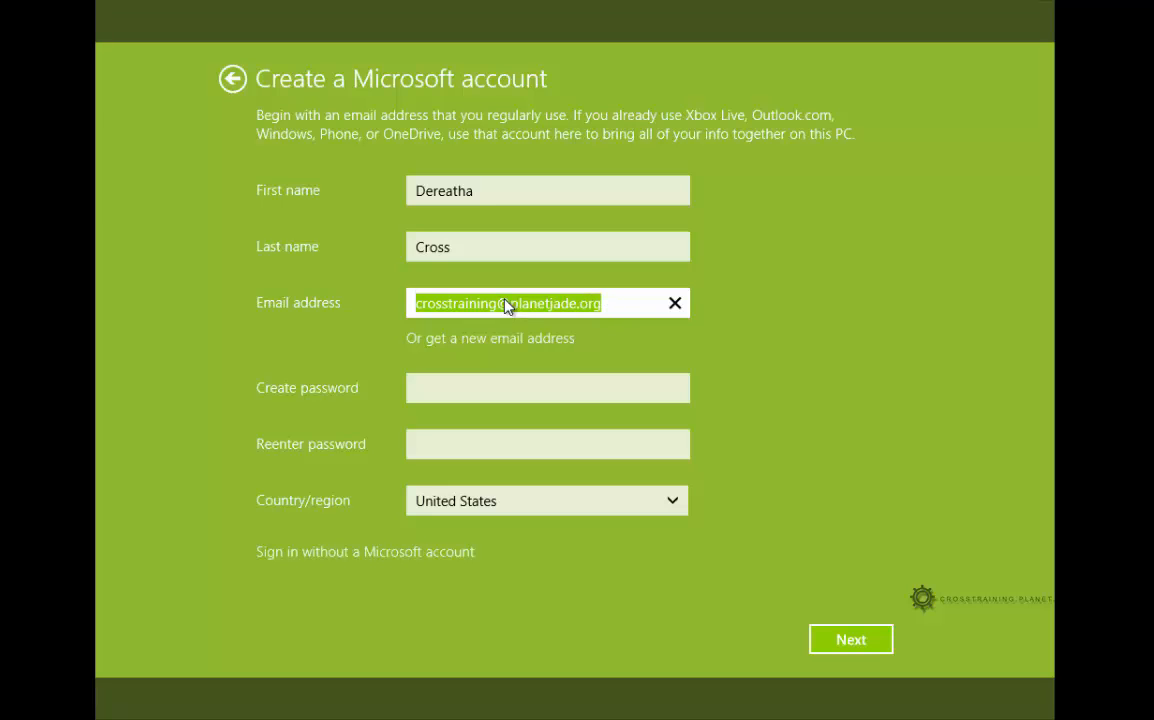
pyautogui.click(420, 305)
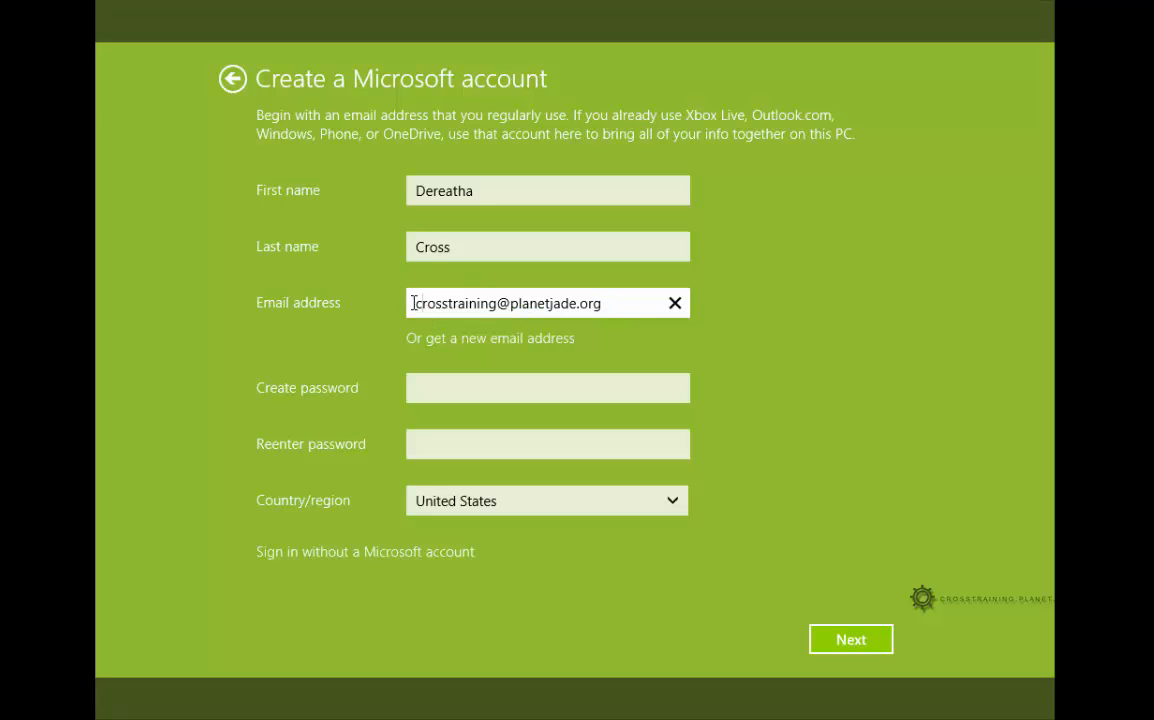
pyautogui.moveTo(416, 303); pyautogui.dragTo(603, 303)
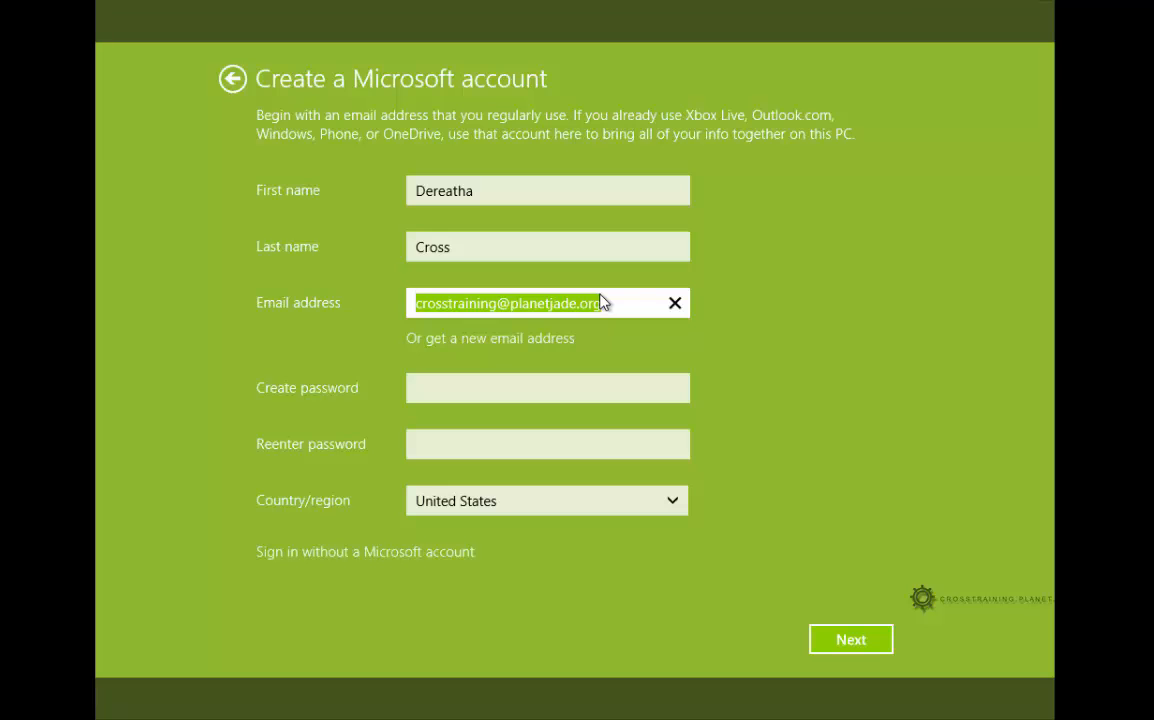
pyautogui.click(521, 398)
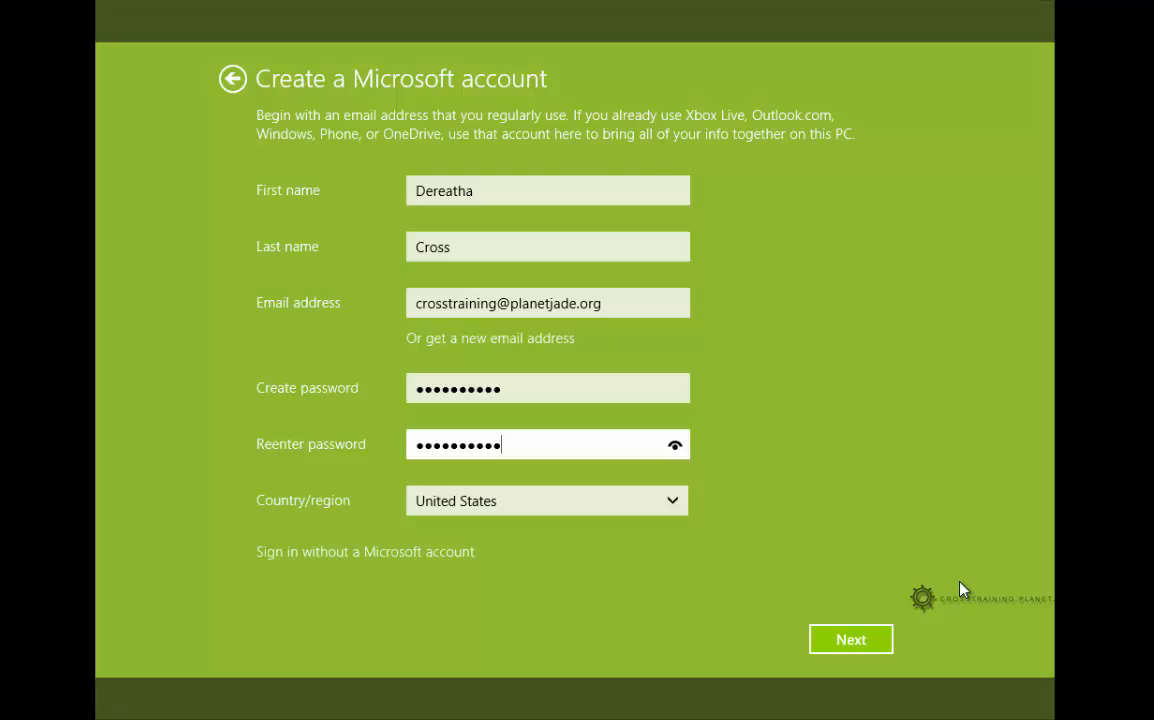
# Submit the account form with the password entered in both password fields
pyautogui.press('Return')
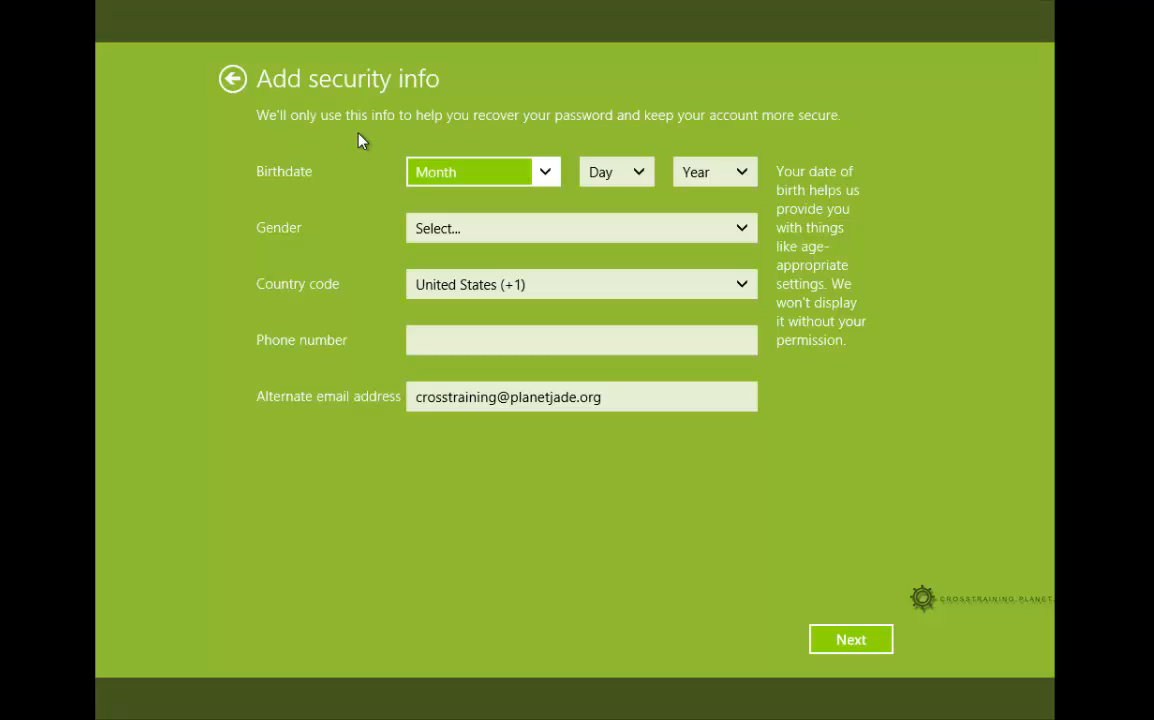
# Keep the prefilled alternate email address and submit the security info with Next
pyautogui.click(455, 397)
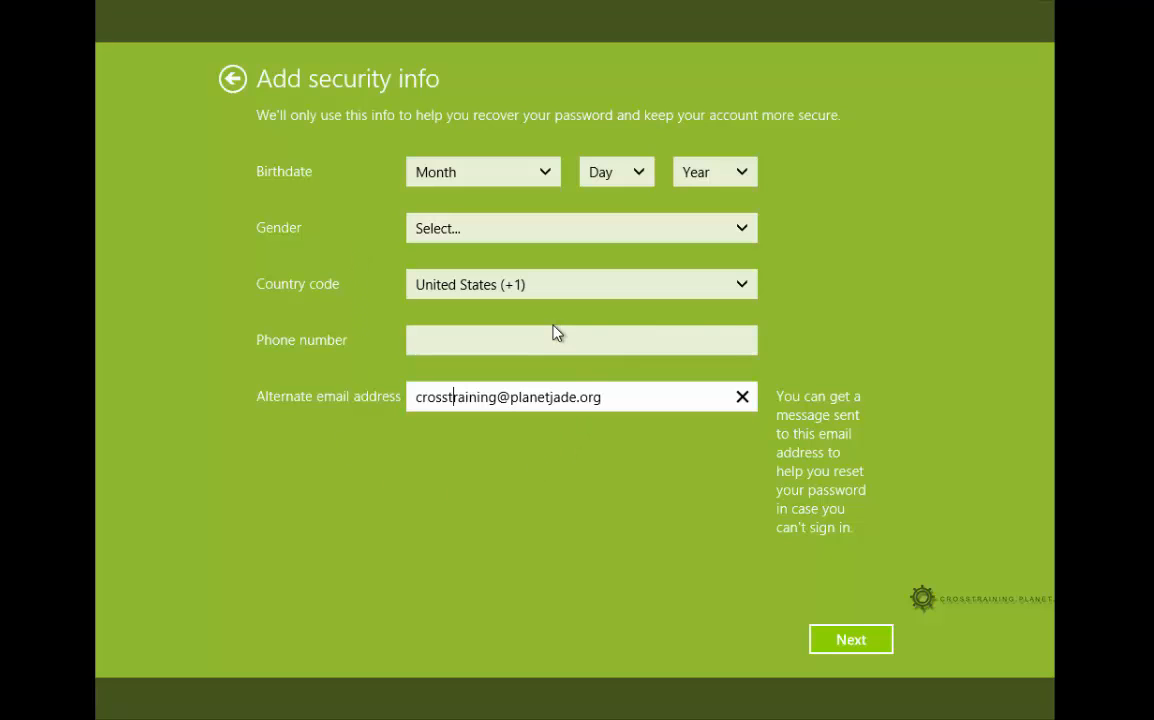
pyautogui.click(615, 396)
pyautogui.moveTo(618, 397); pyautogui.dragTo(395, 403)
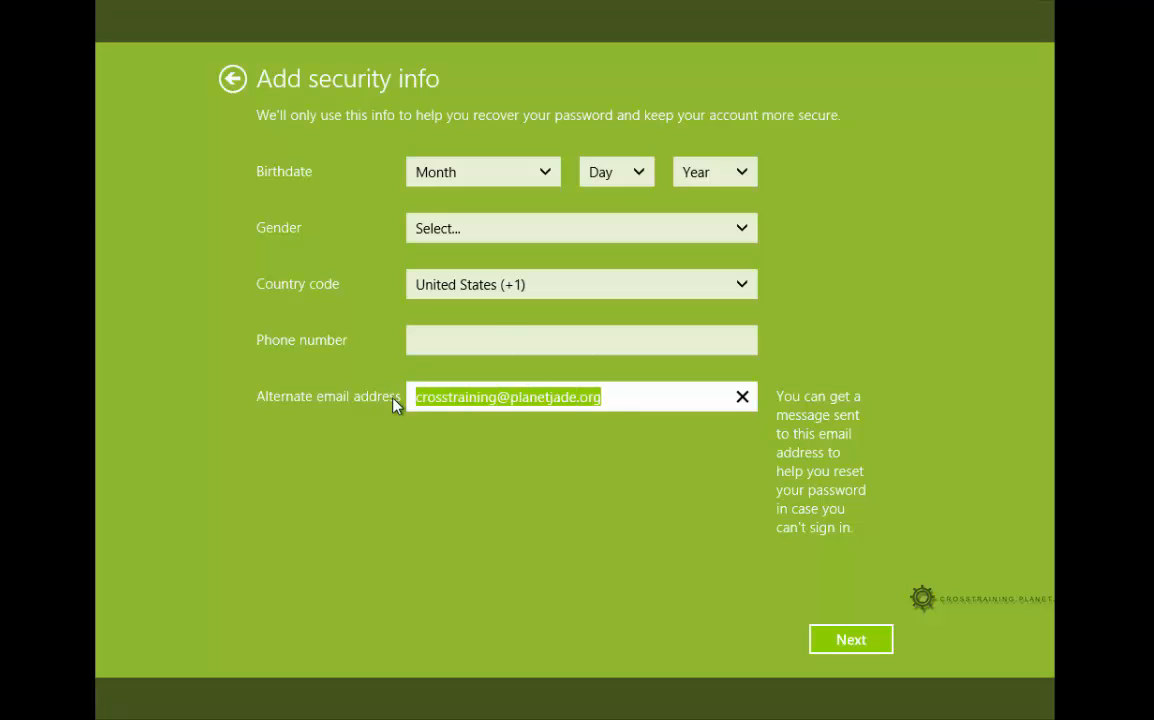
pyautogui.click(570, 398)
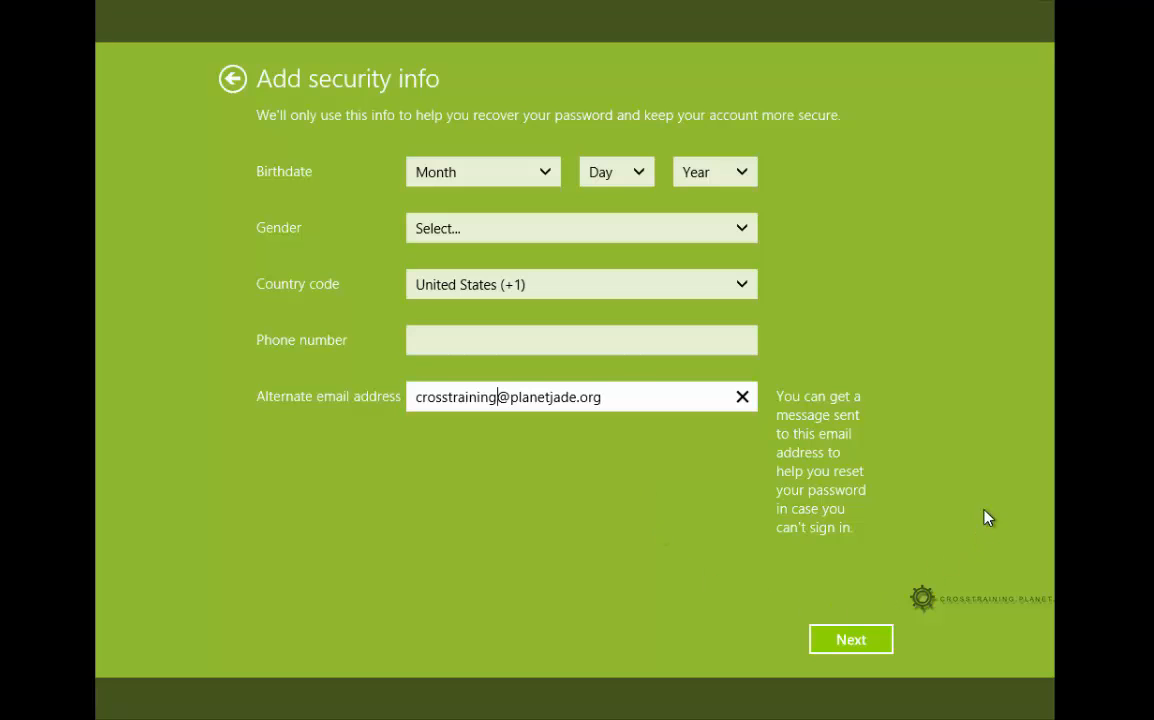
pyautogui.click(851, 639)
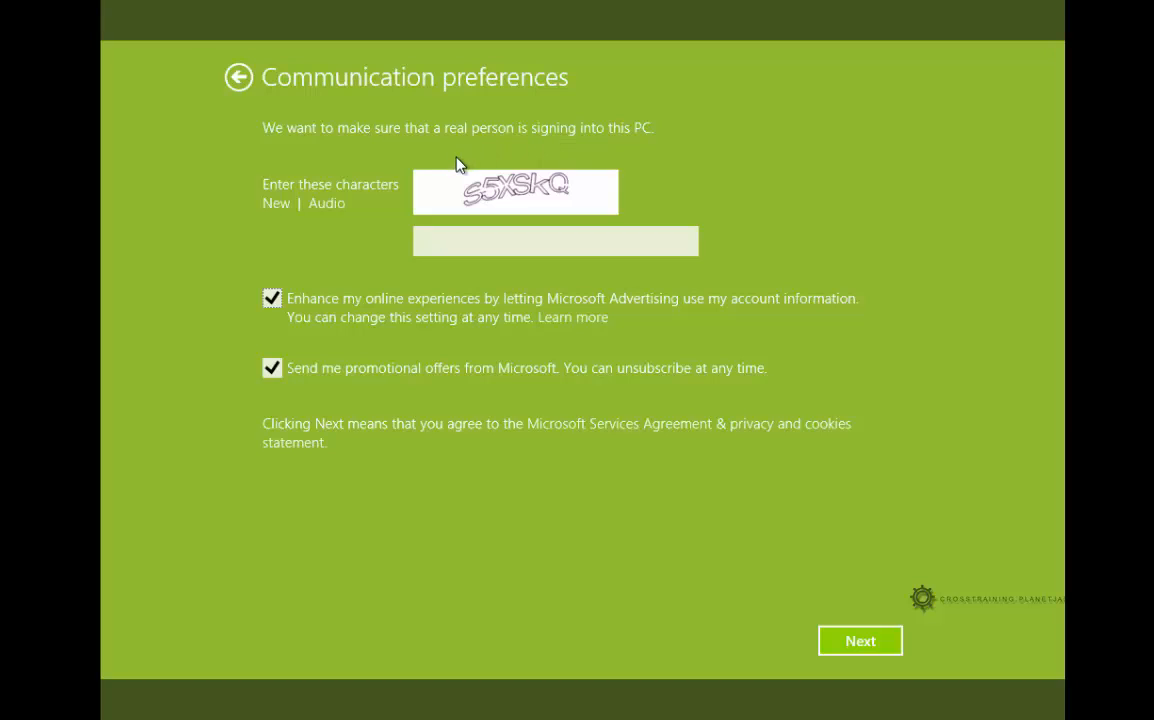
# Enter the captcha characters, decline Microsoft Advertising sharing and promotional offers, and continue
pyautogui.click(450, 242)
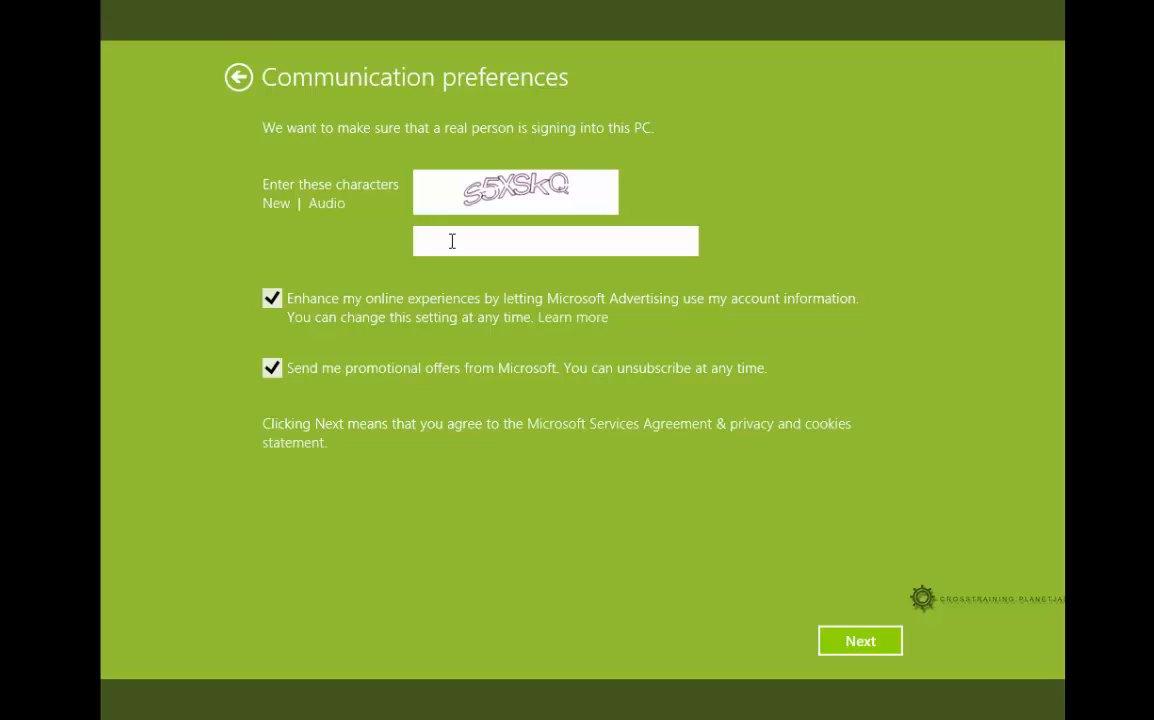
pyautogui.write('s5XSKQ')
pyautogui.click(272, 303)
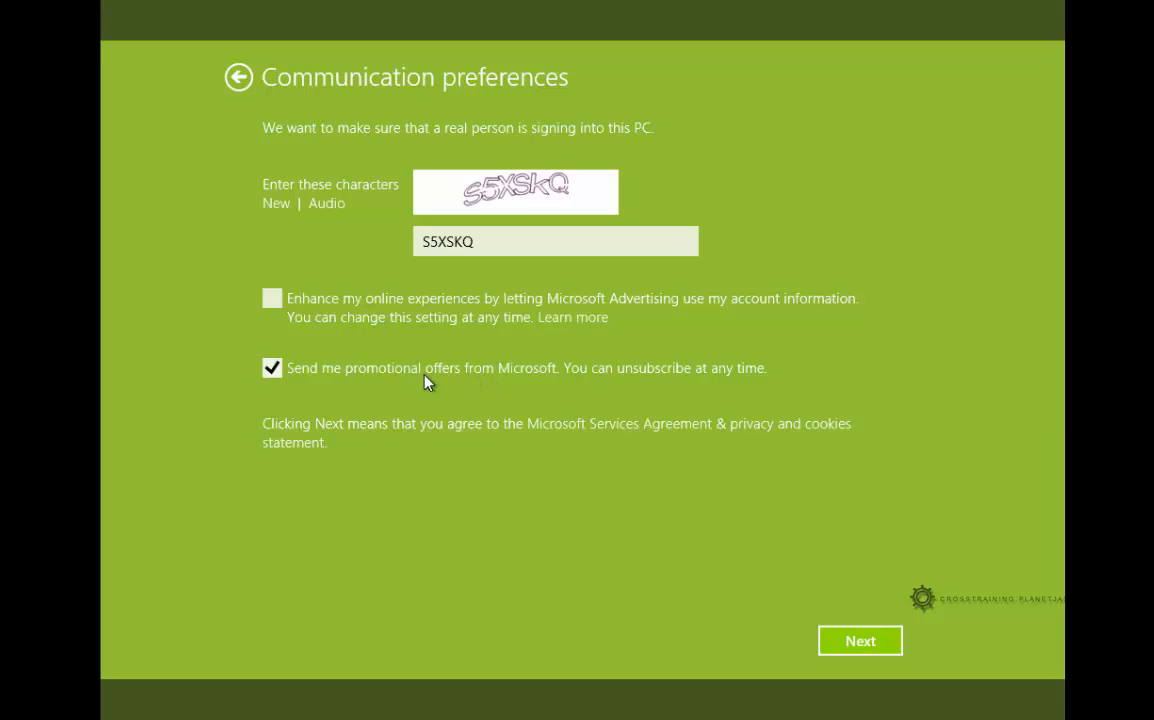
pyautogui.click(271, 370)
pyautogui.click(860, 645)
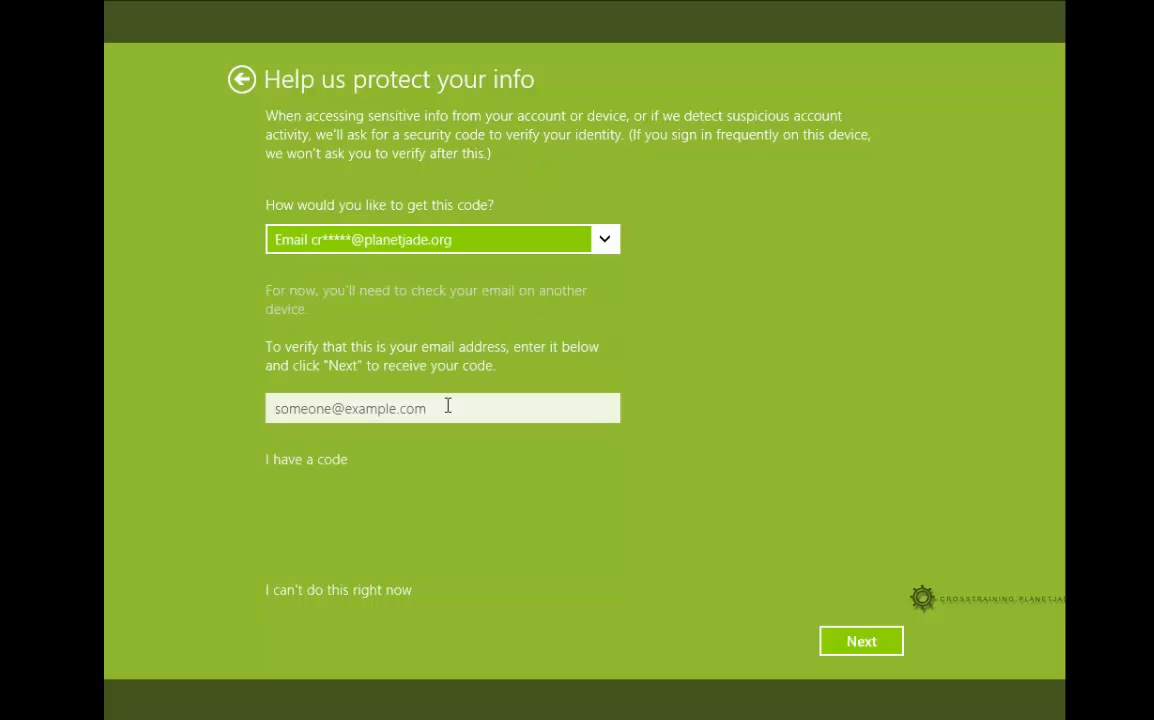
# Skip the security code verification for now with 'I can't do this right now'
pyautogui.click(358, 592)
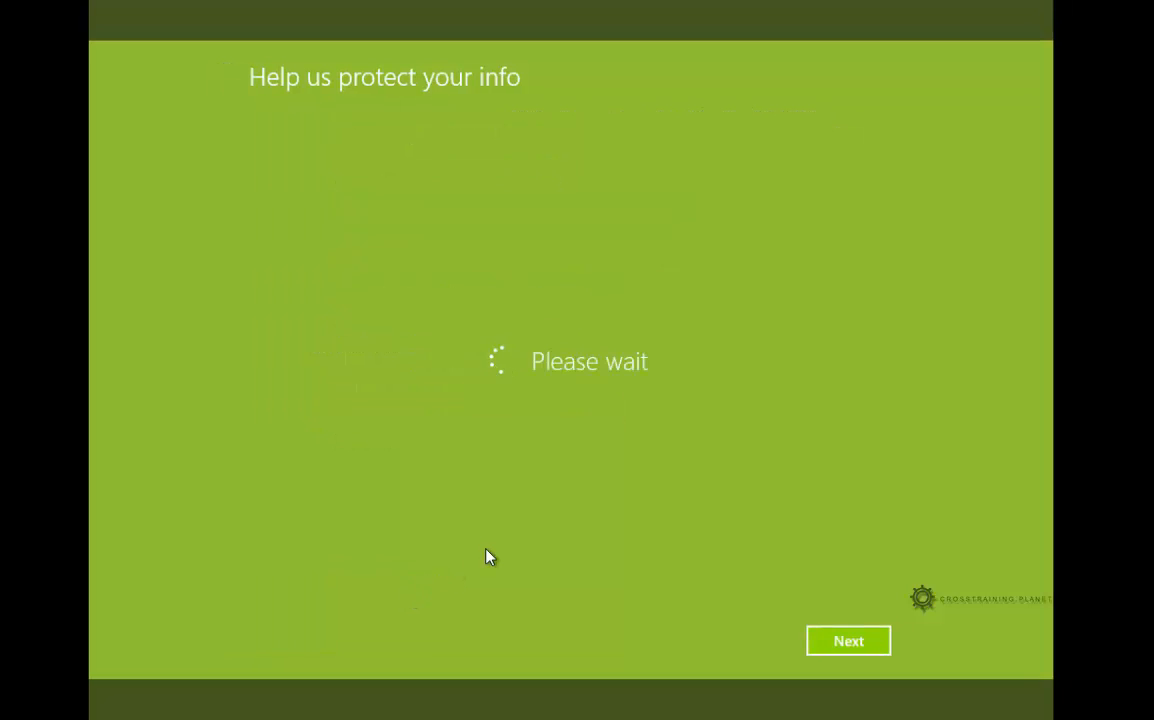